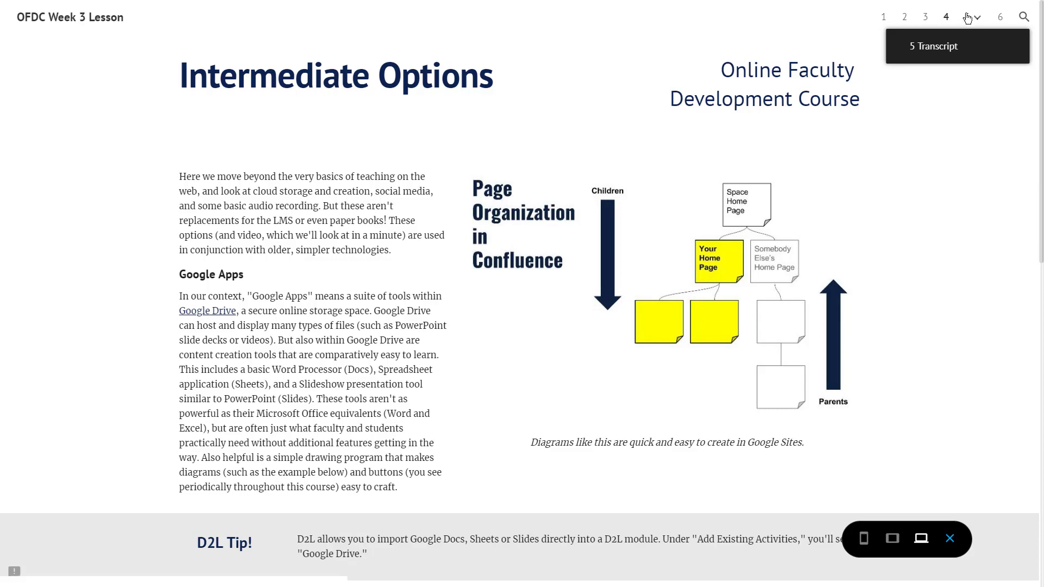
# Review the Course Content page in preview from its heading down to the page navigation buttons, and exit the preview.
pyautogui.click(969, 14)
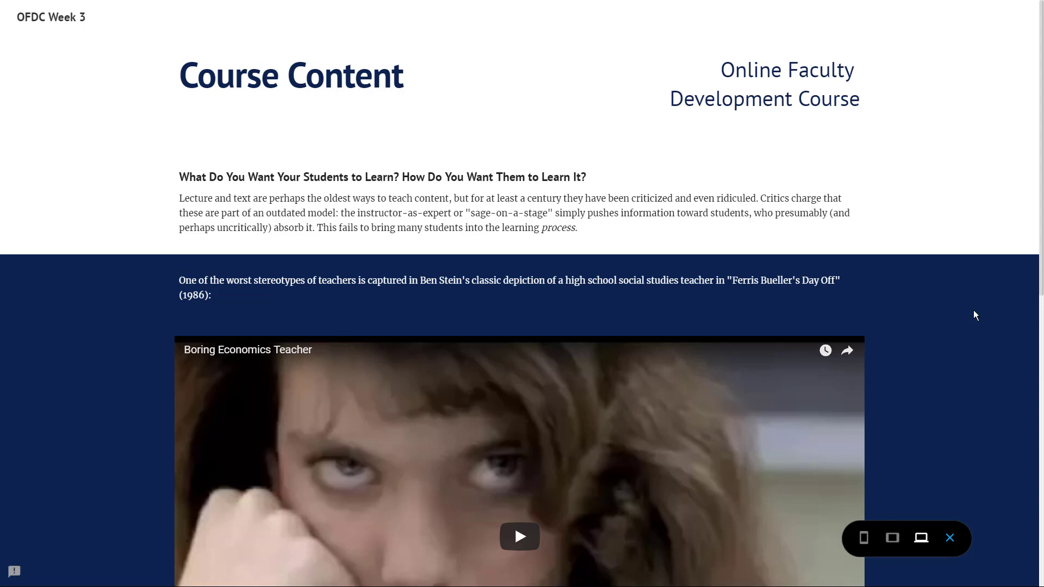
pyautogui.scroll(-3, 844, 295)
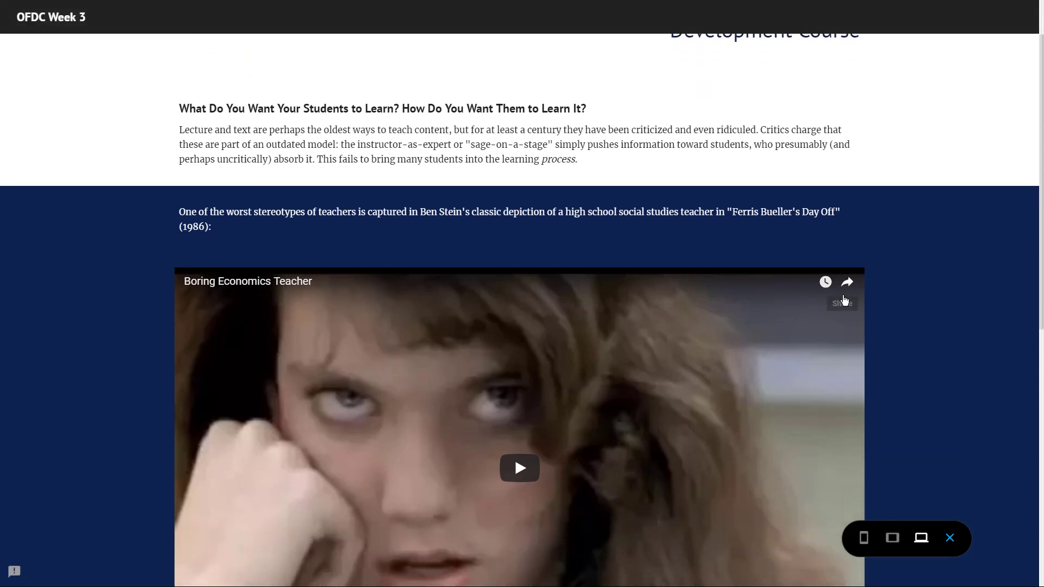
pyautogui.scroll(-4, 844, 301)
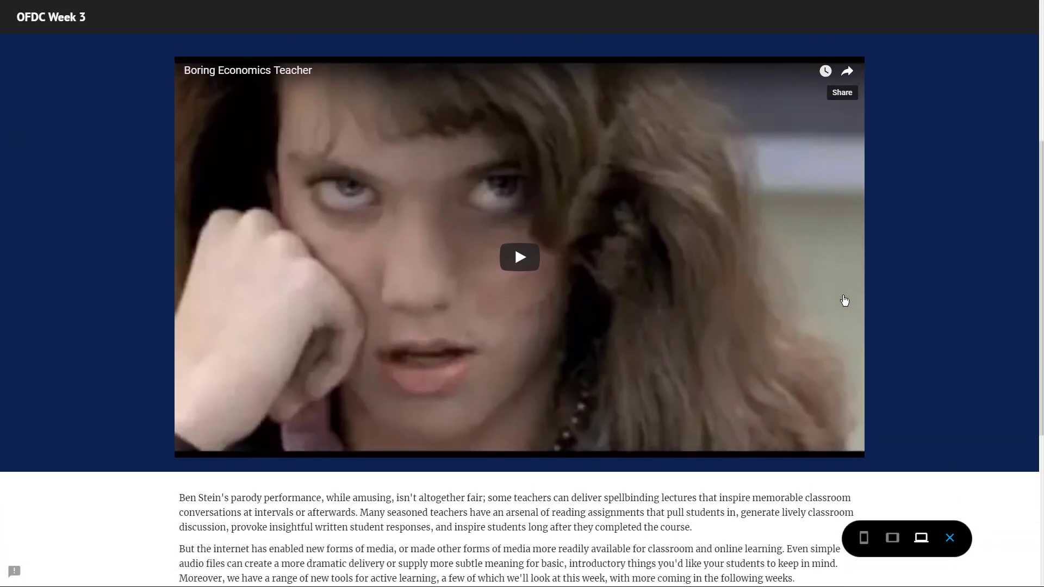
pyautogui.scroll(-3, 844, 300)
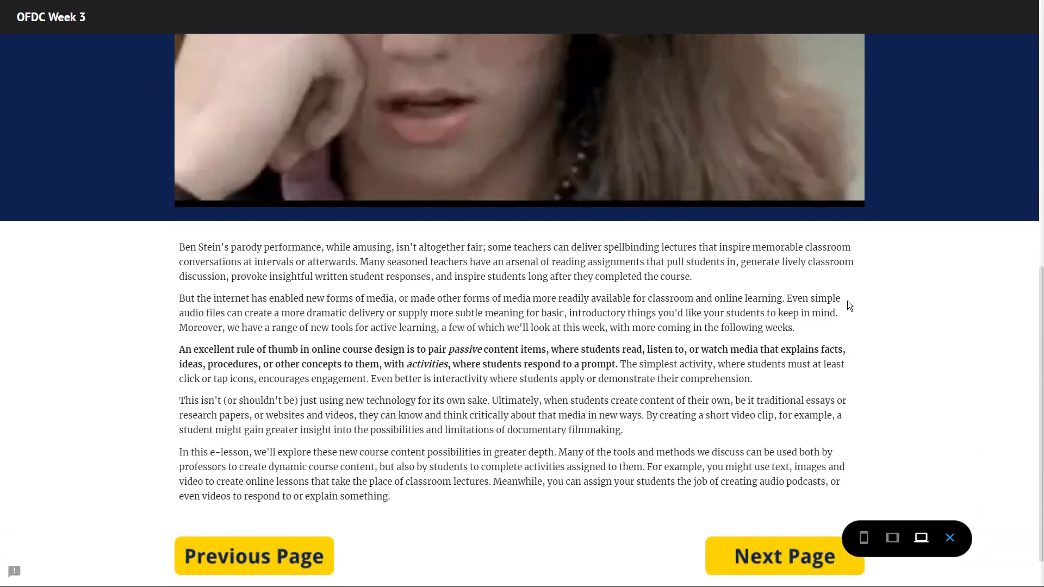
pyautogui.scroll(10, 847, 301)
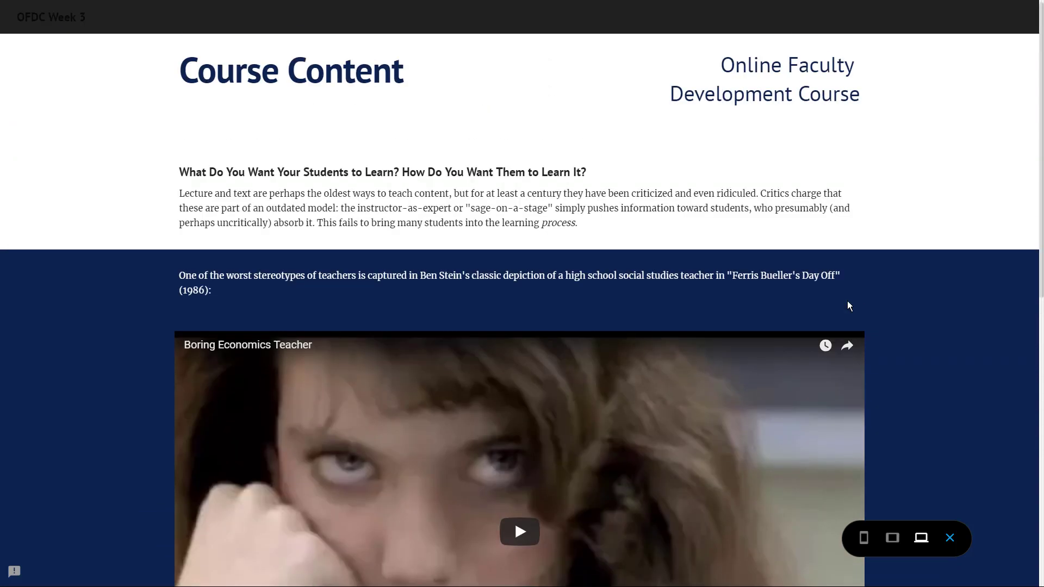
pyautogui.click(951, 535)
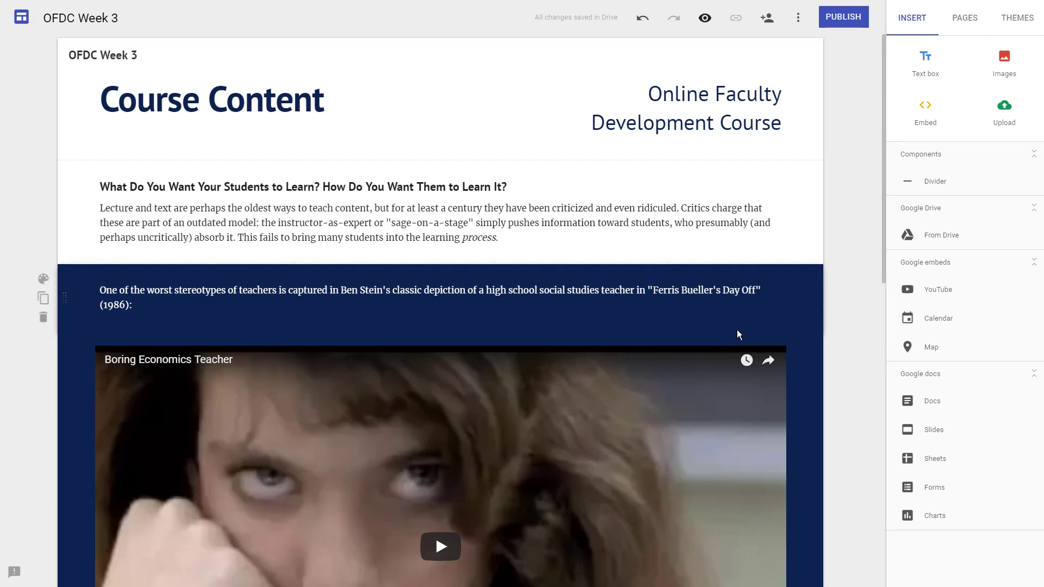
# Add a new page to the site named "This is a new page".
pyautogui.click(968, 20)
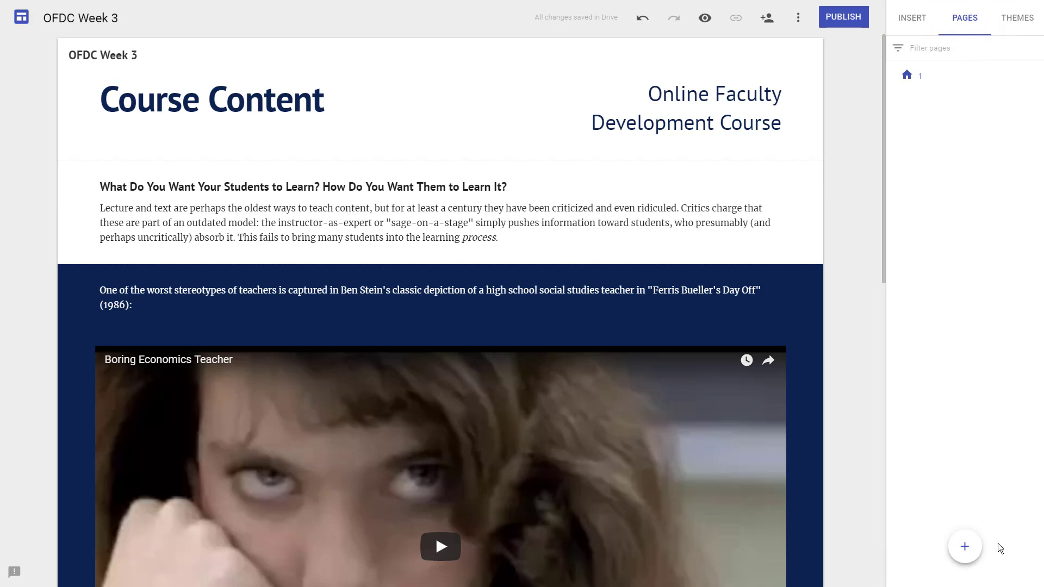
pyautogui.moveTo(966, 551)
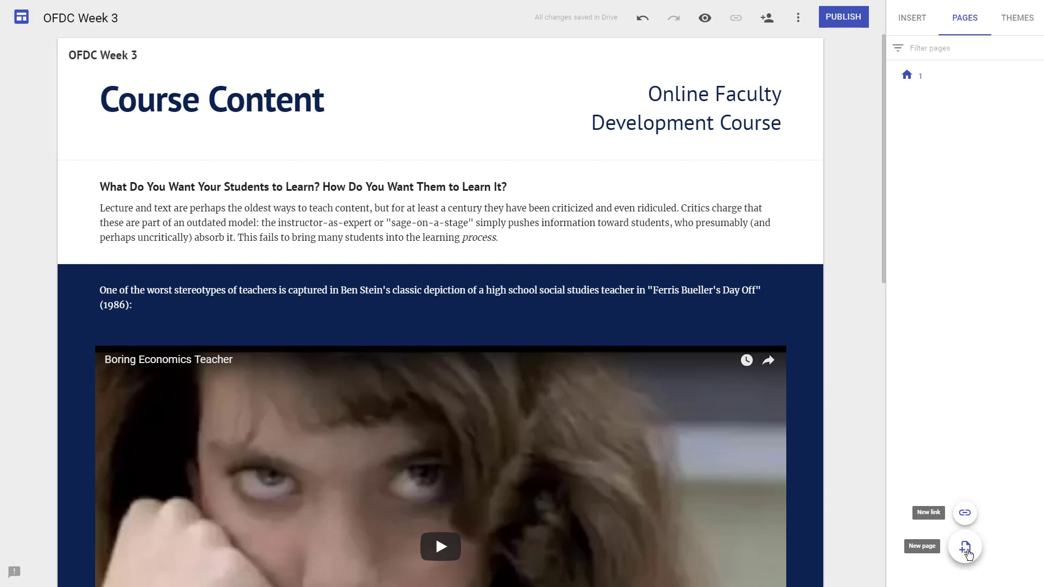
pyautogui.click(965, 549)
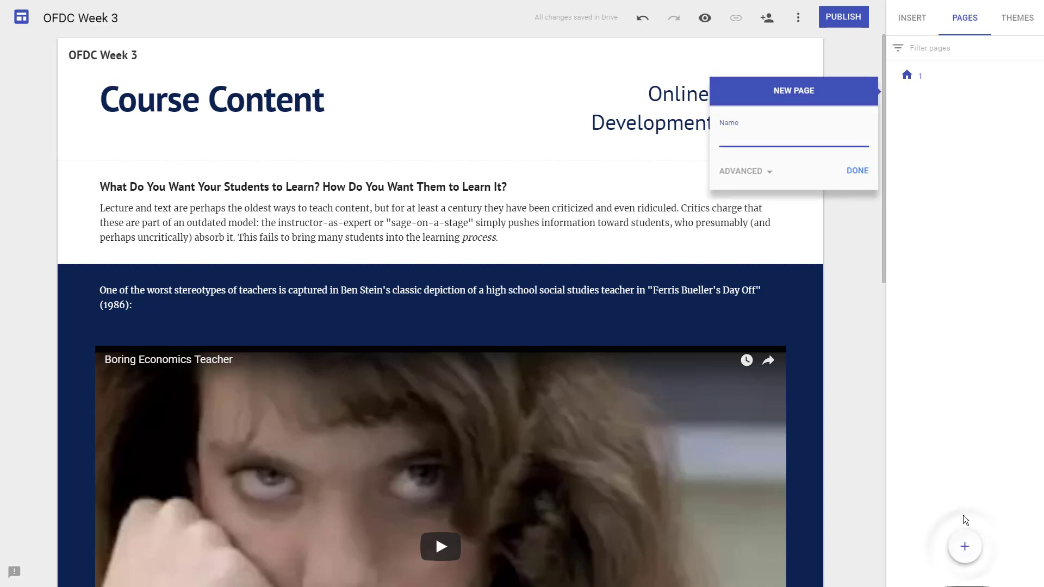
pyautogui.click(749, 142)
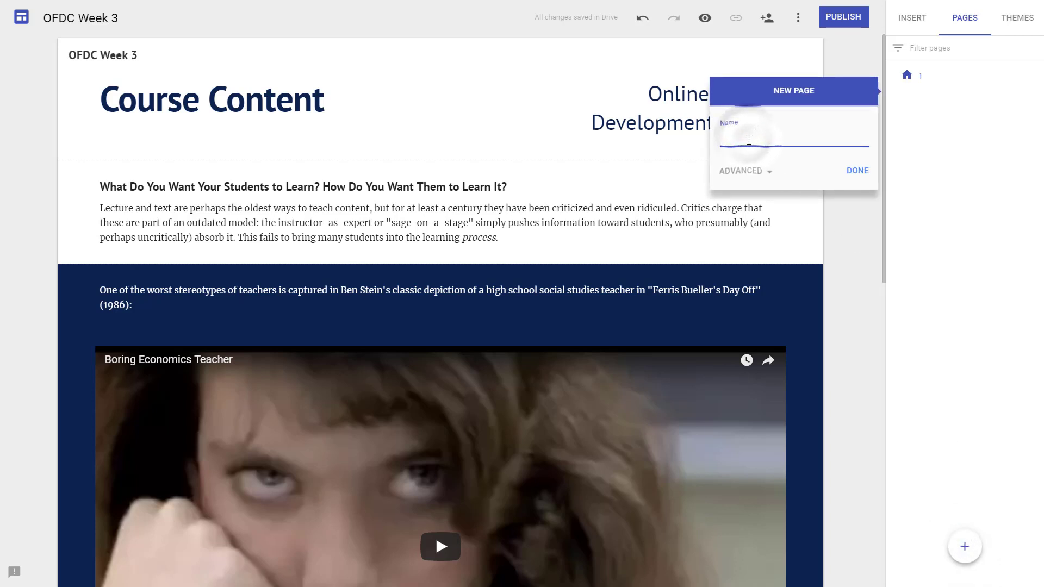
pyautogui.write('This is a new page')
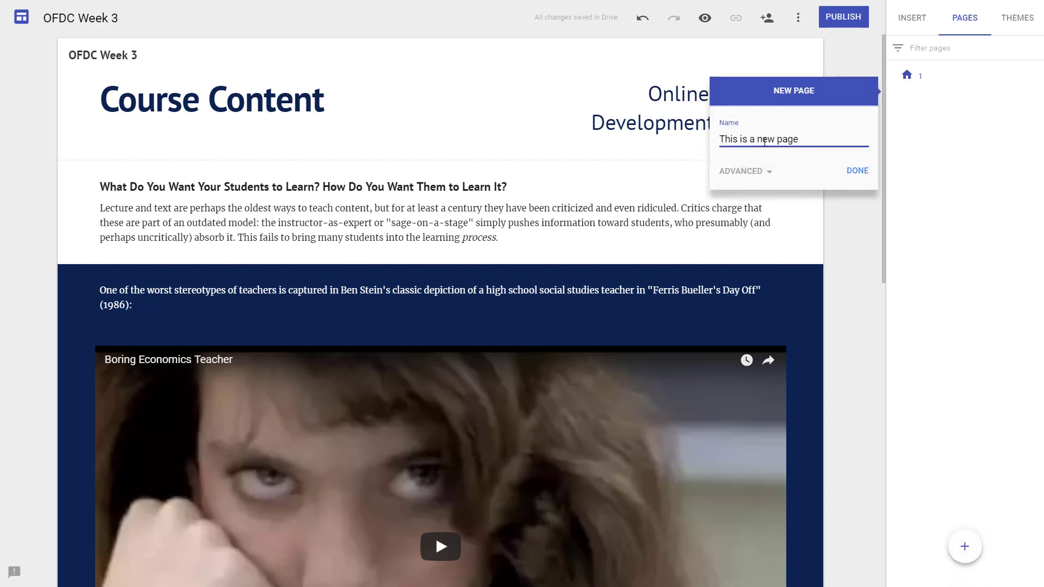
pyautogui.click(858, 173)
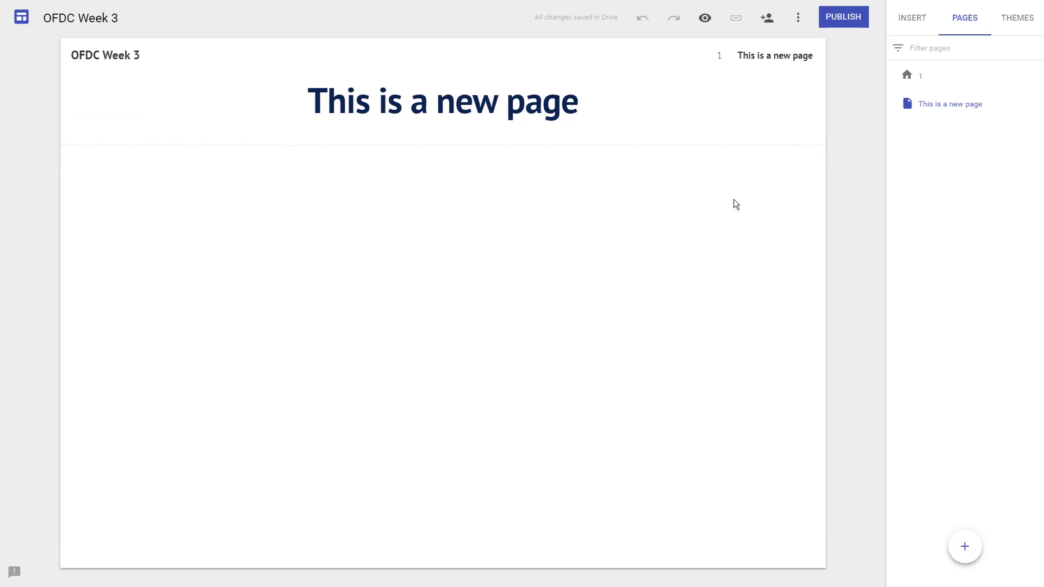
# Preview the new page, return to the editor and undo the last edit.
pyautogui.hotkey('ctrl', 'shift', 'p')
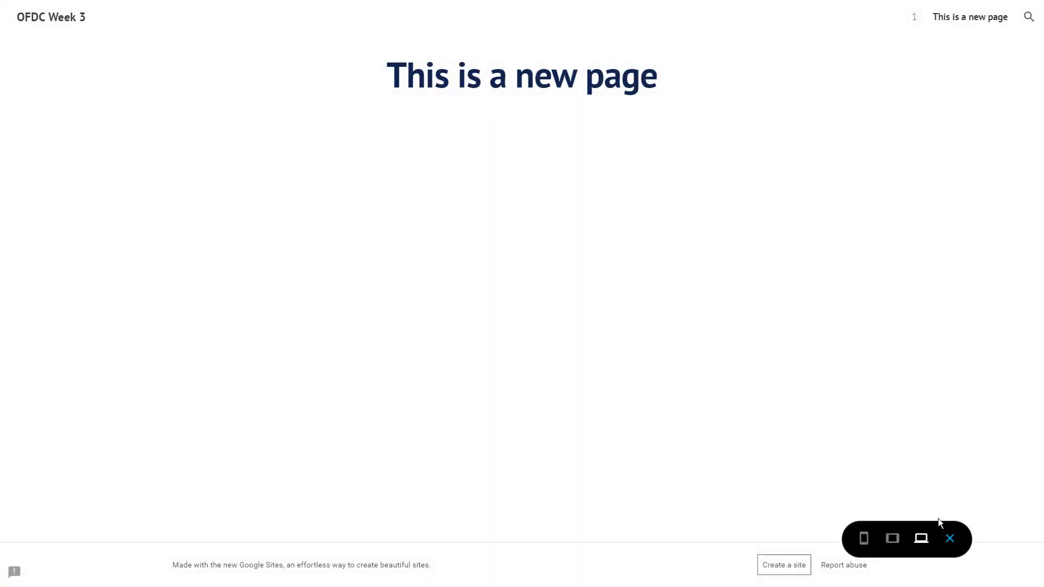
pyautogui.click(950, 540)
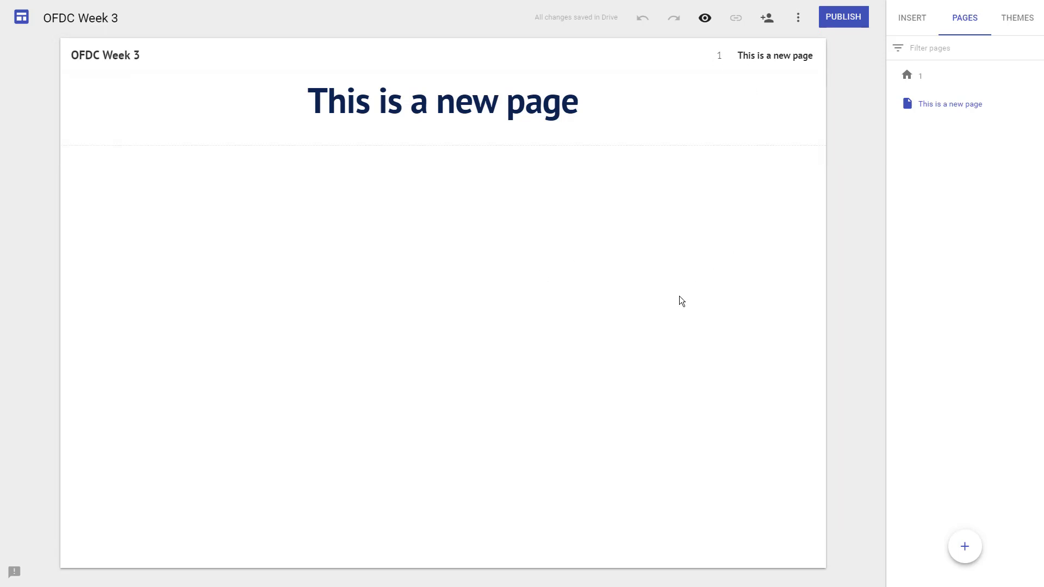
pyautogui.hotkey('ctrl', 'z')
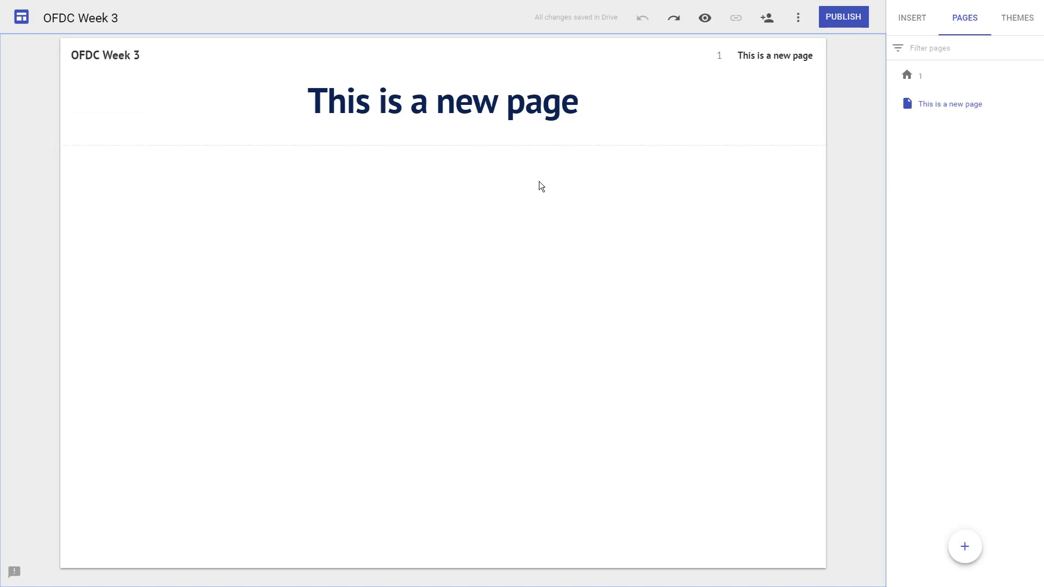
# Replace the new page's header title with "2".
pyautogui.click(455, 105)
pyautogui.tripleClick(455, 105)
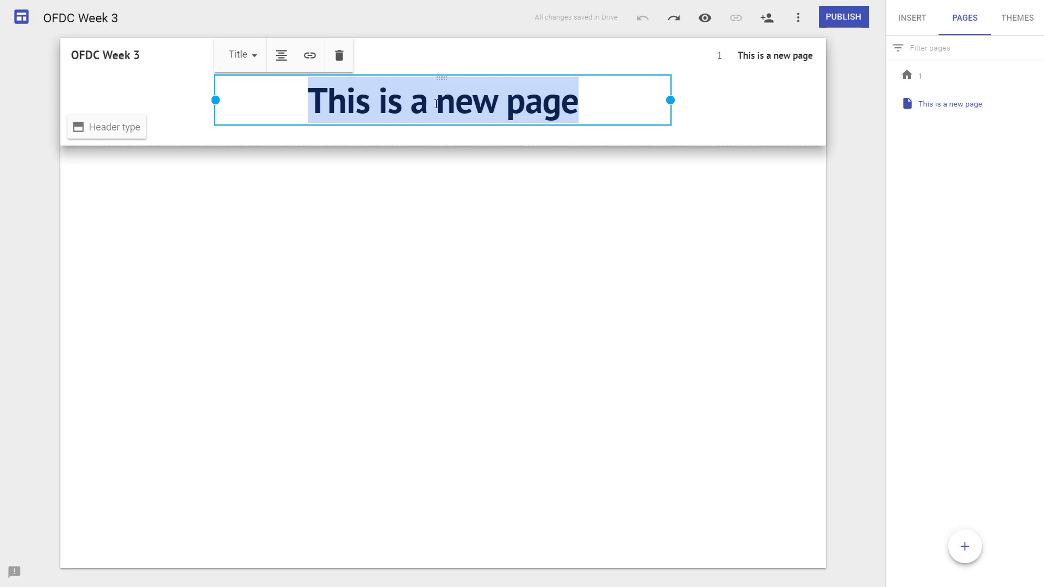
pyautogui.write('2')
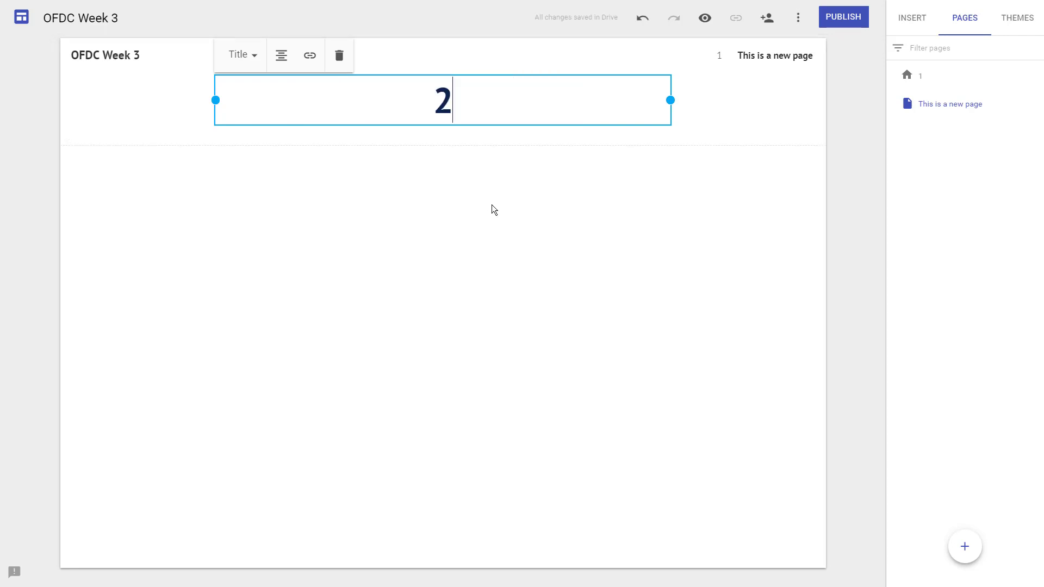
pyautogui.click(493, 204)
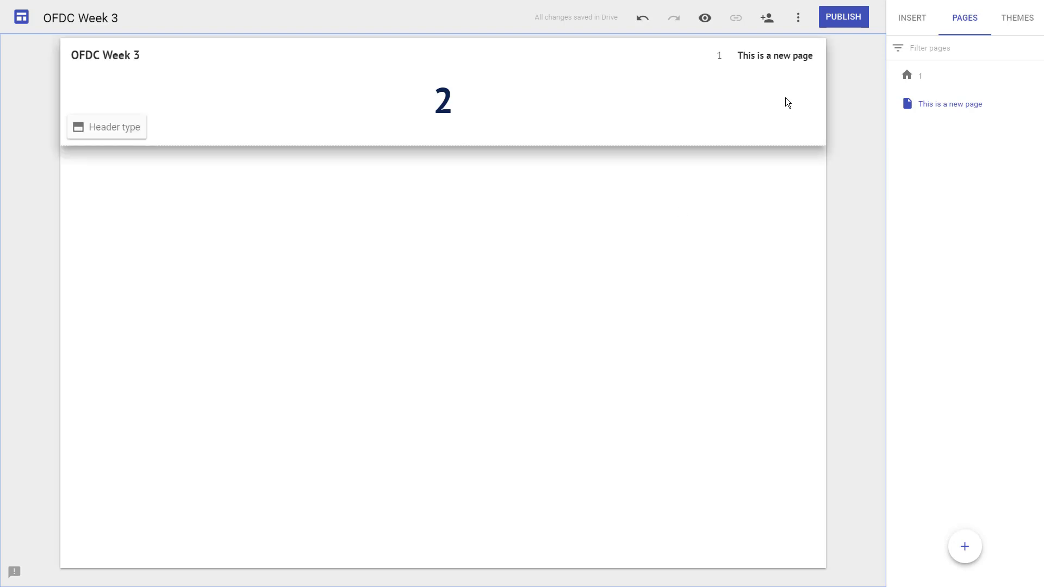
# Rename the new page to "2" in the site's page list.
pyautogui.click(951, 109)
pyautogui.doubleClick(952, 109)
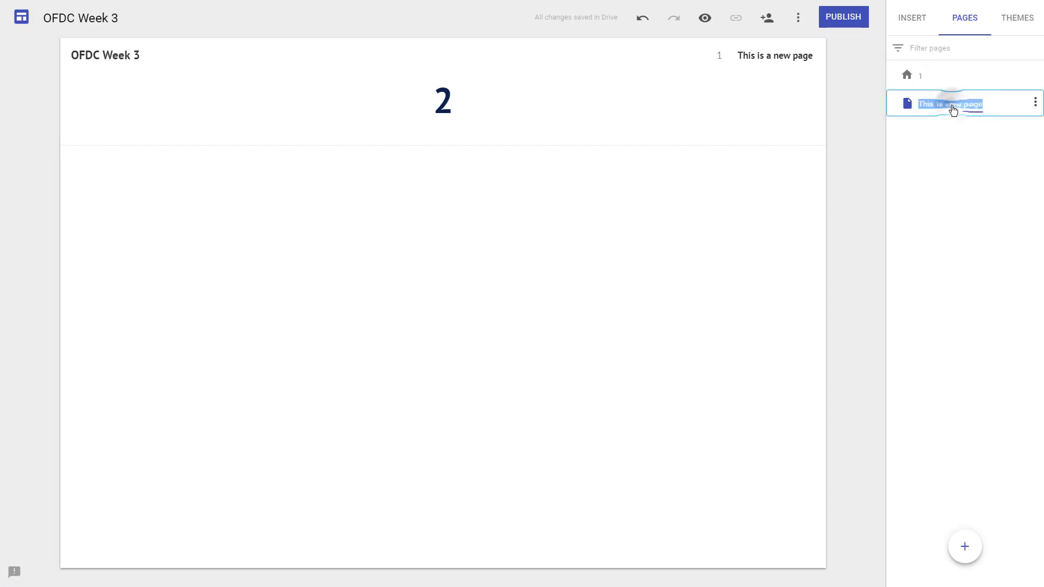
pyautogui.write('2')
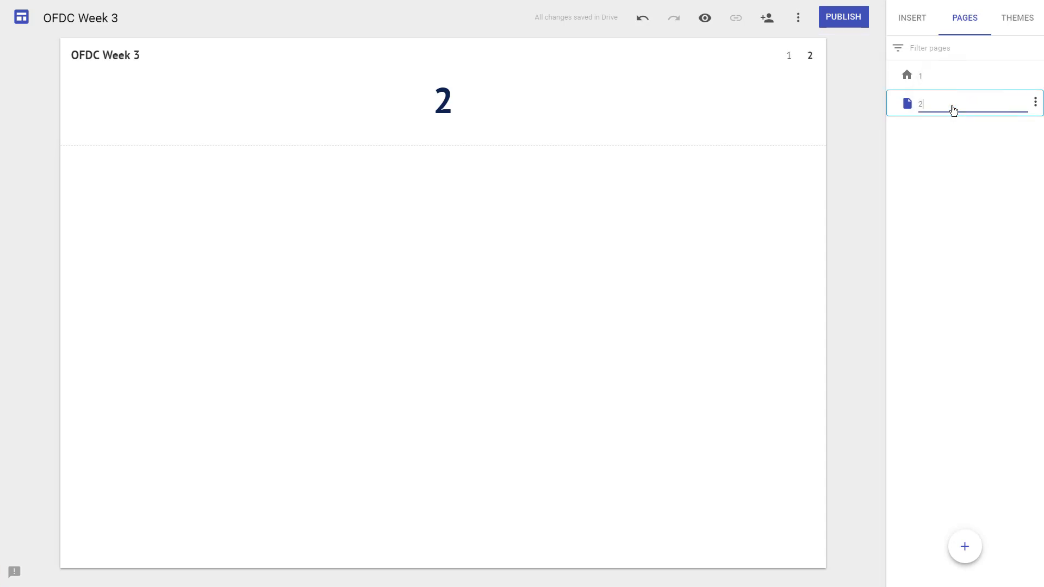
pyautogui.click(946, 139)
pyautogui.click(553, 339)
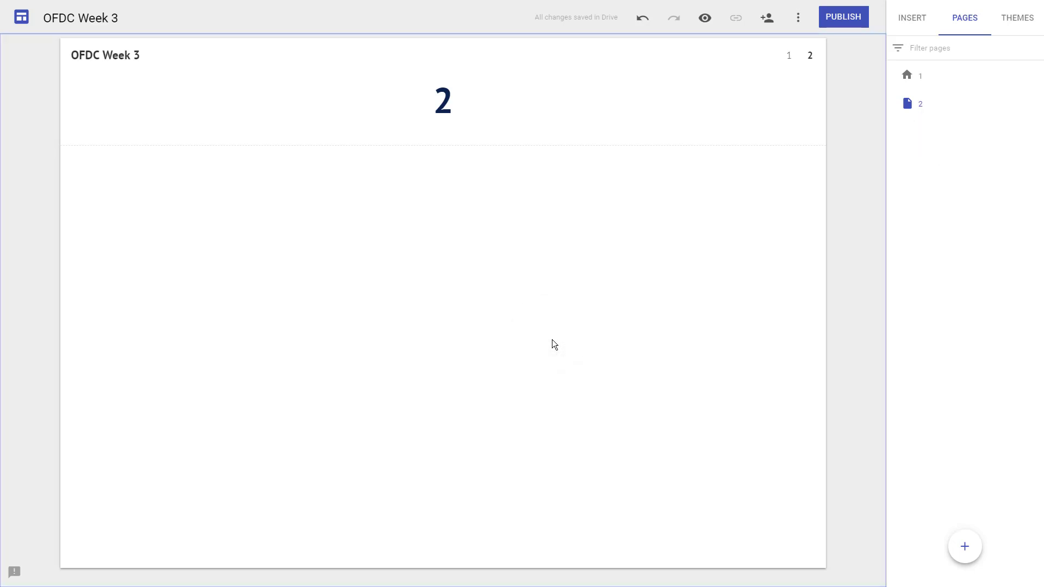
# Add a footer to page 2 and delete its empty text box.
pyautogui.moveTo(466, 533)
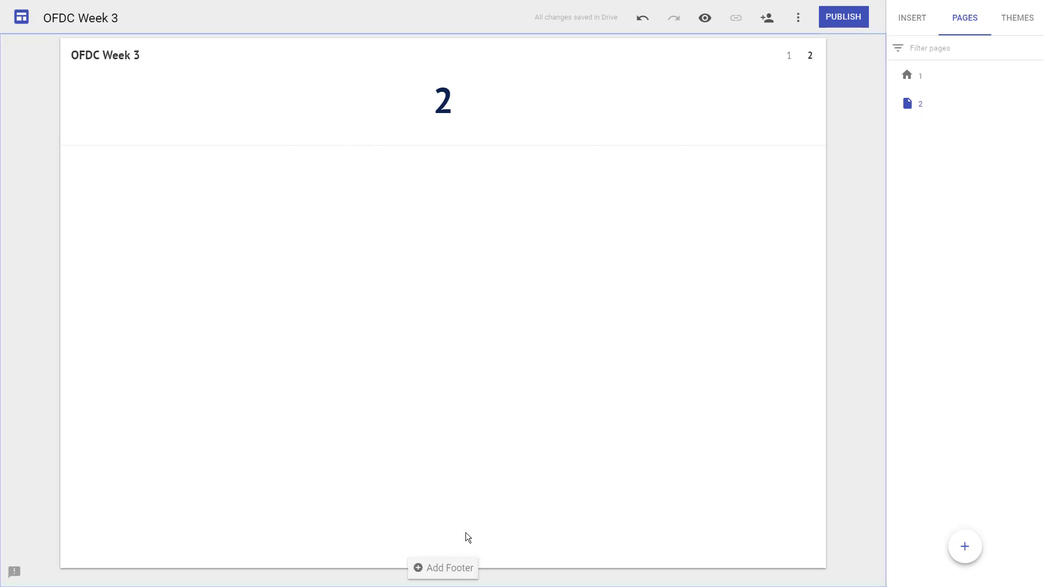
pyautogui.click(445, 570)
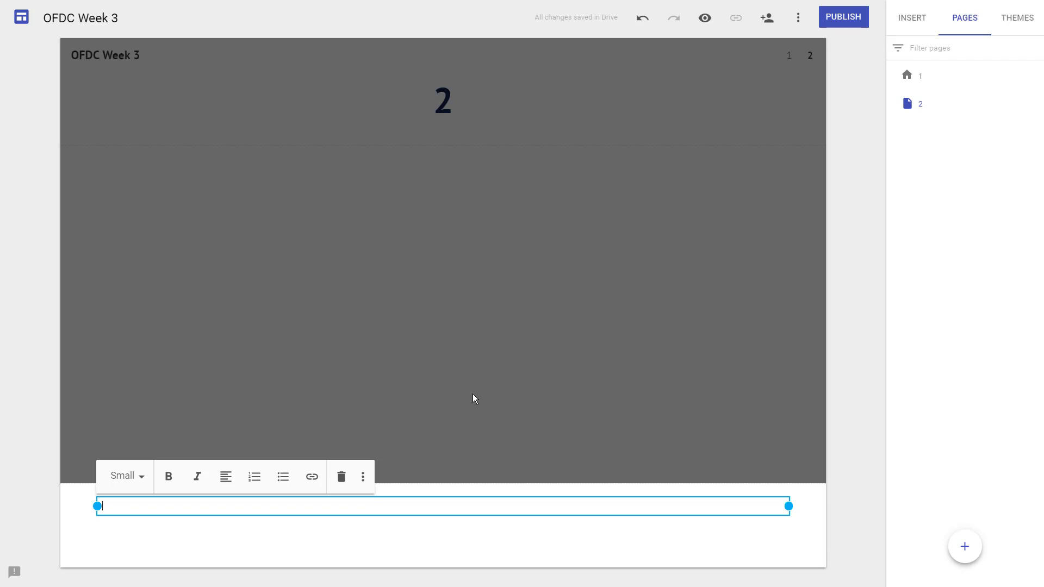
pyautogui.click(342, 477)
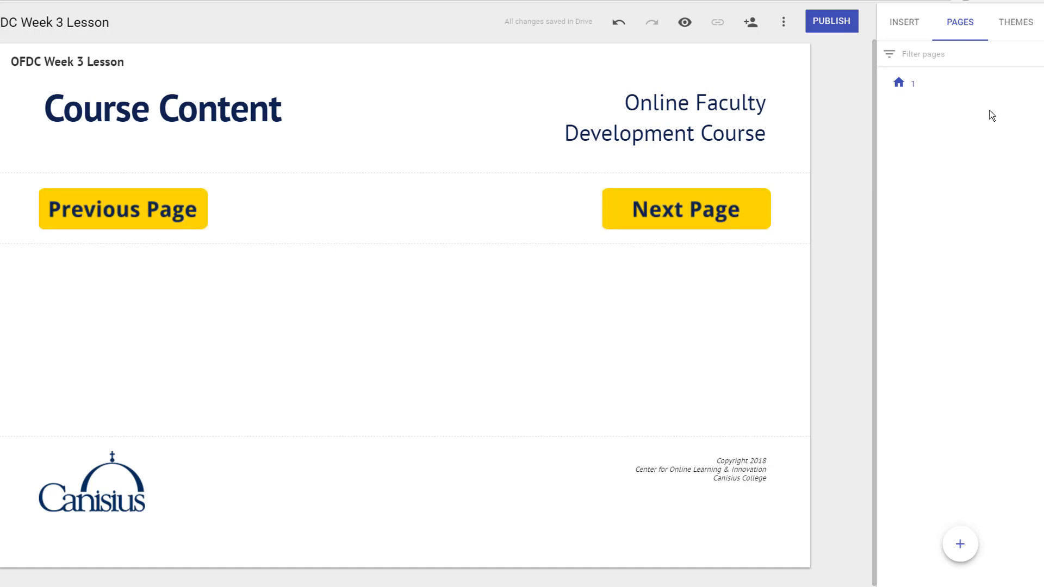
# Duplicate page 1 of the OFDC Week 3 Lesson site and name the copy "Template".
pyautogui.moveTo(1035, 91)
pyautogui.click(1035, 83)
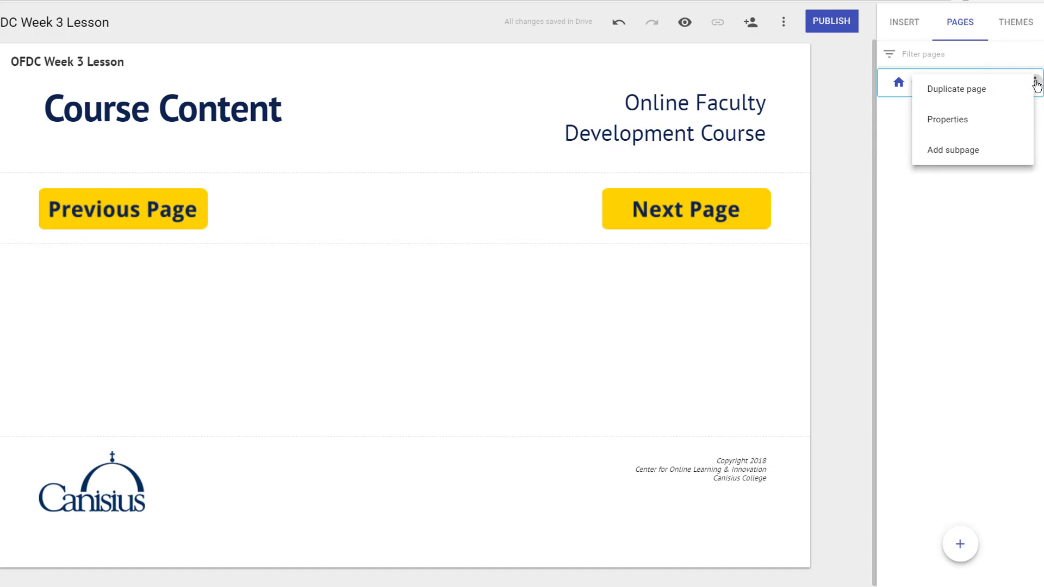
pyautogui.click(965, 95)
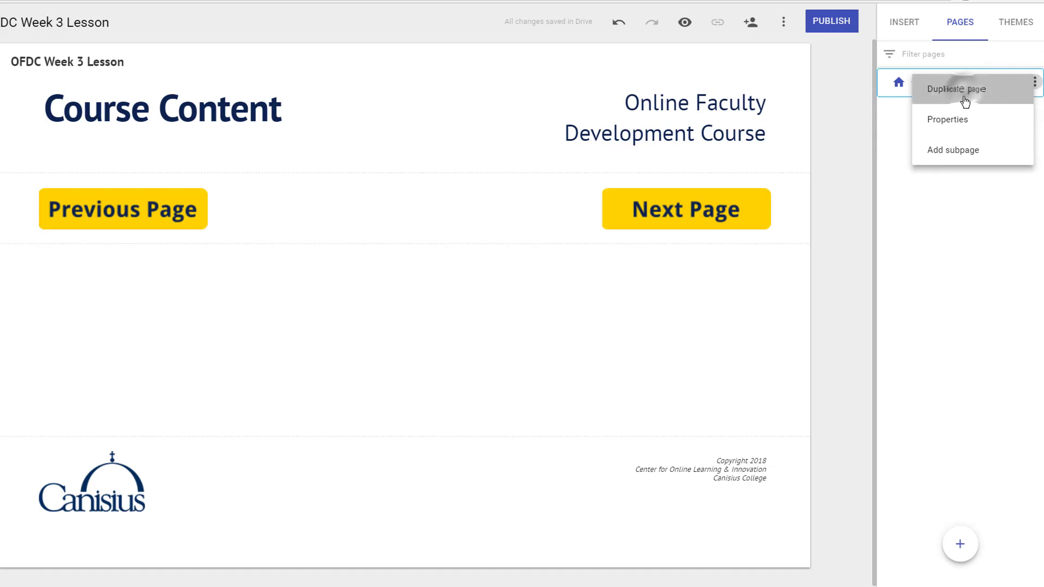
pyautogui.doubleClick(761, 151)
pyautogui.moveTo(711, 153); pyautogui.dragTo(669, 153)
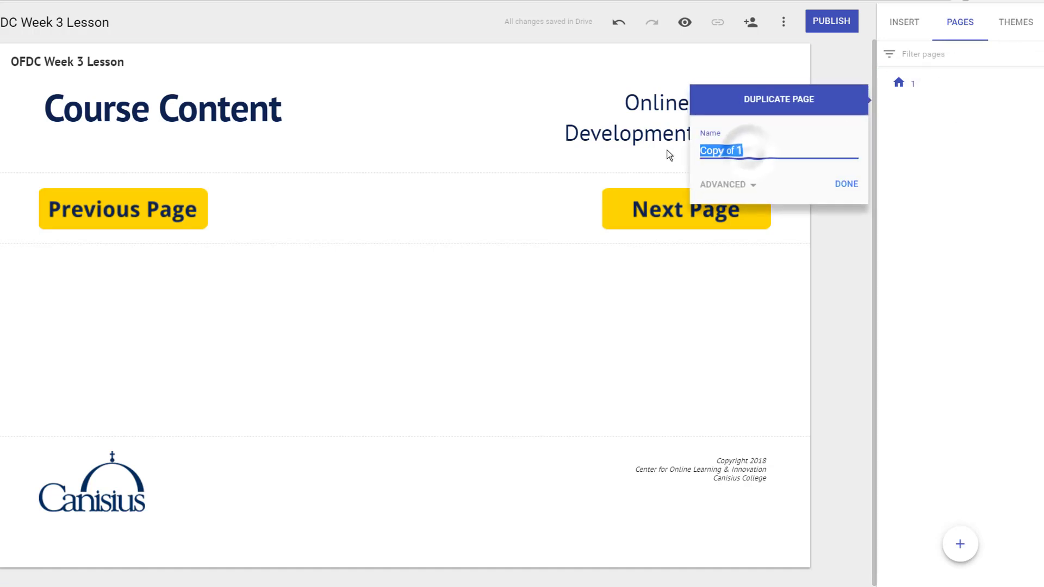
pyautogui.write('Template')
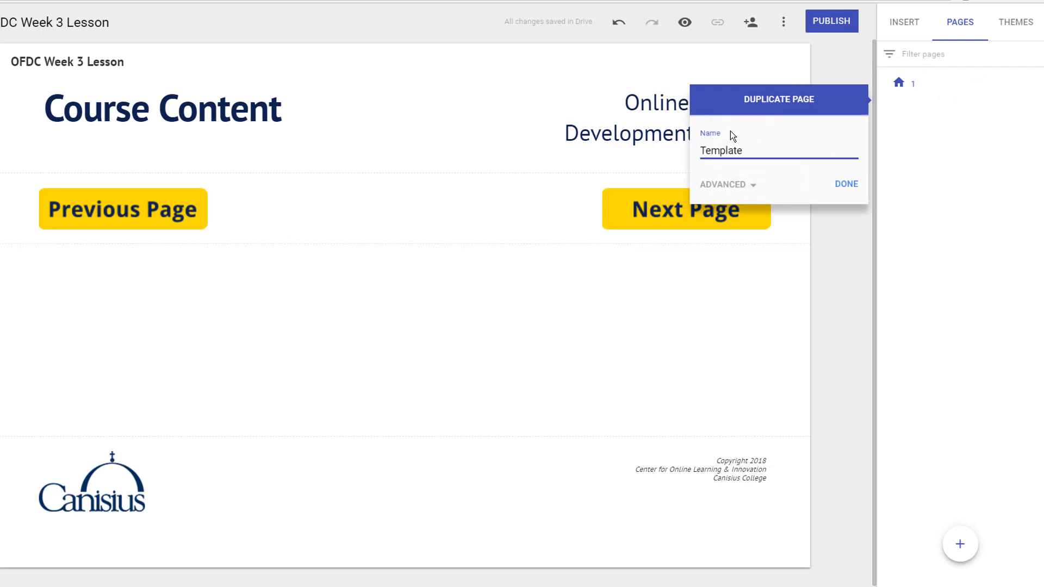
pyautogui.click(845, 185)
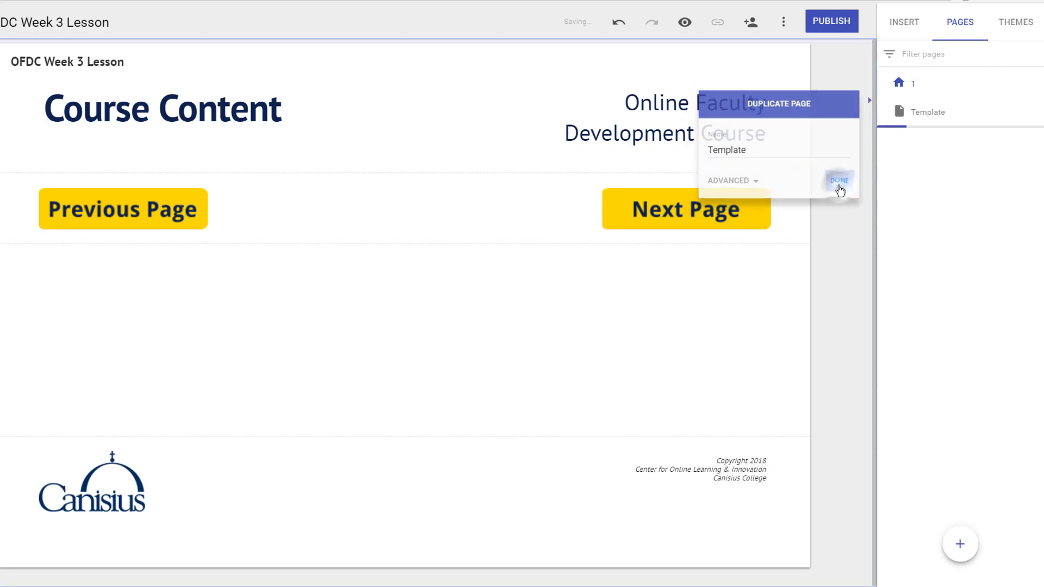
# Replace the "Course Content" title in the duplicated page's header with "Template".
pyautogui.click(270, 111)
pyautogui.moveTo(298, 109); pyautogui.dragTo(24, 112)
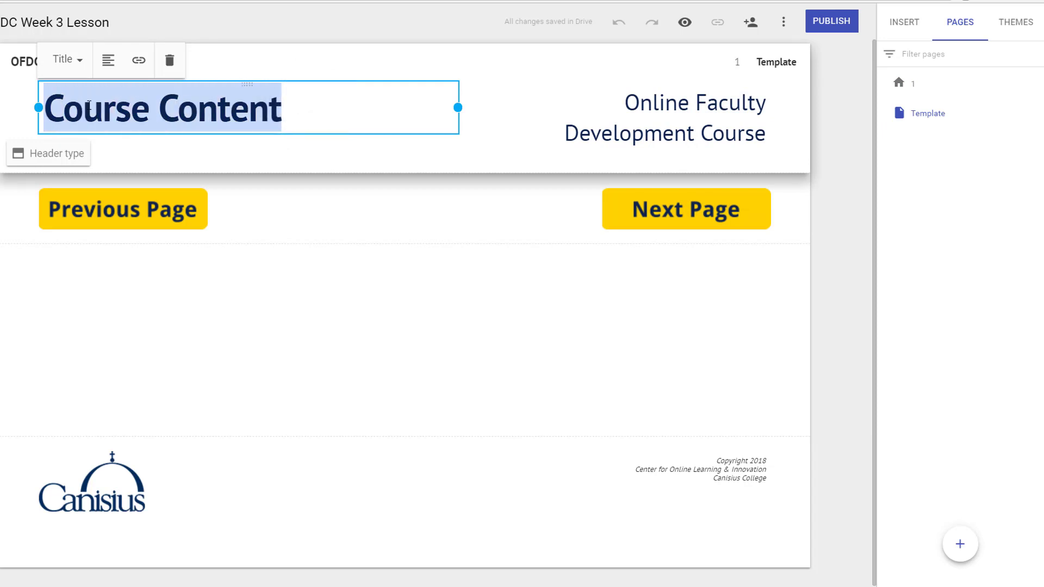
pyautogui.write('Template')
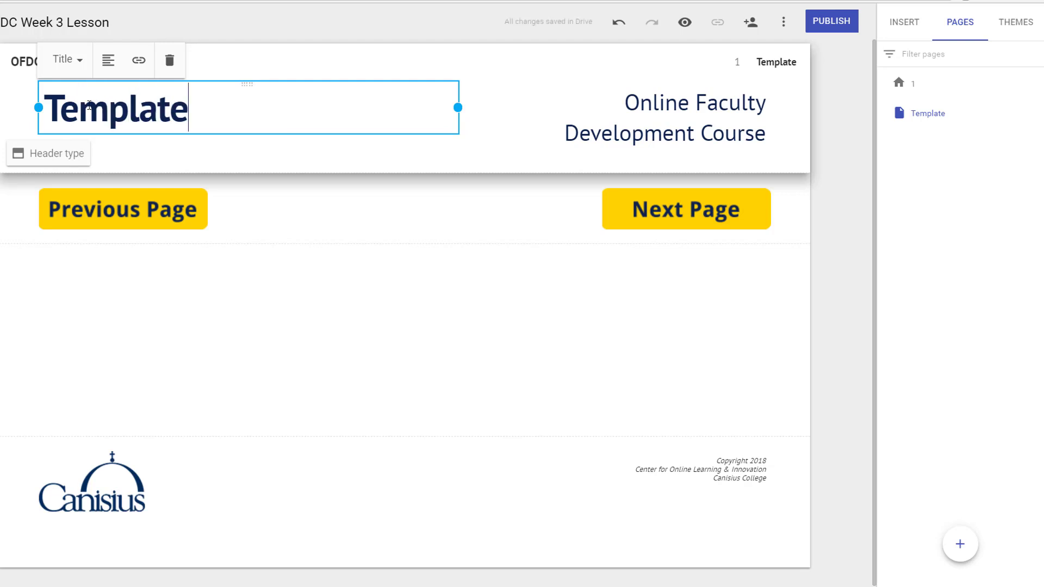
pyautogui.click(832, 158)
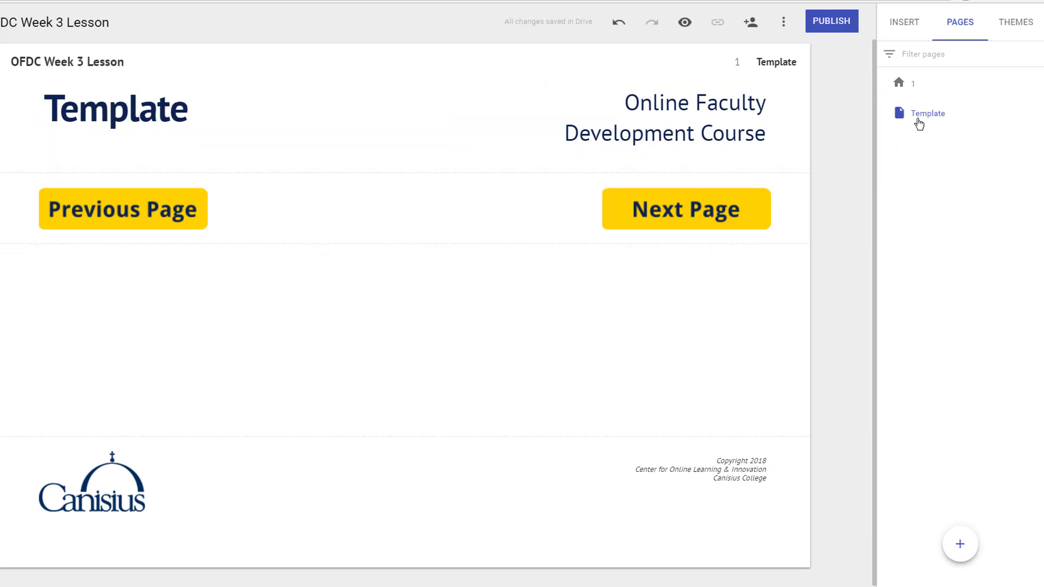
# Duplicate the Template page and name the copy "2".
pyautogui.click(1035, 112)
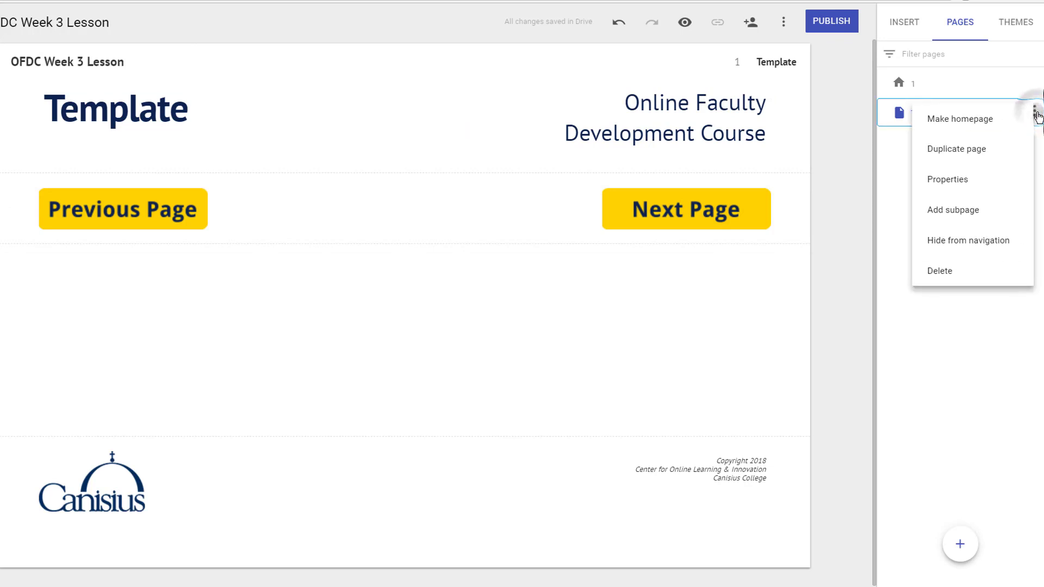
pyautogui.click(965, 154)
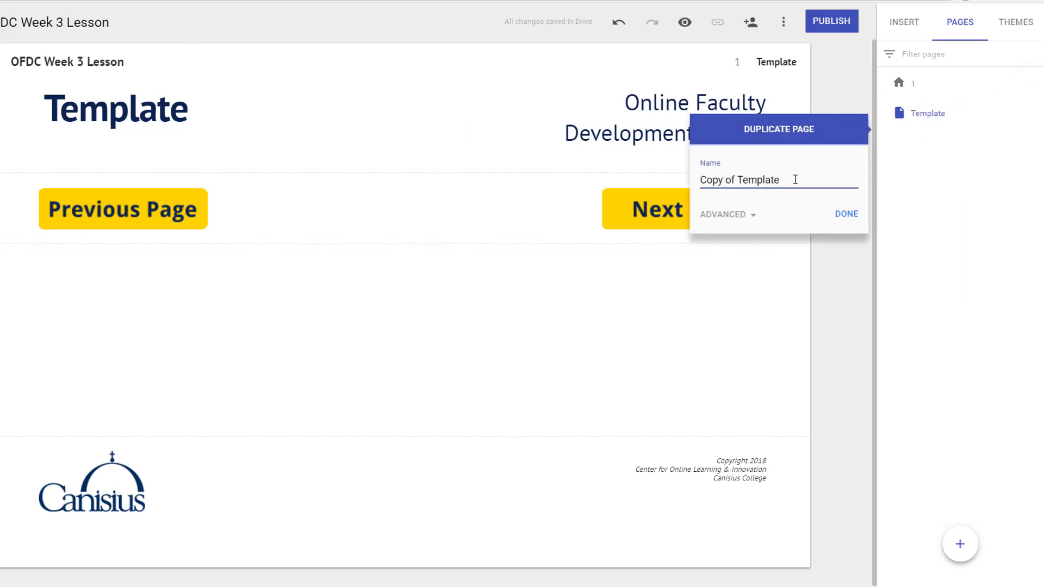
pyautogui.moveTo(795, 180); pyautogui.dragTo(669, 177)
pyautogui.write('2')
pyautogui.click(846, 214)
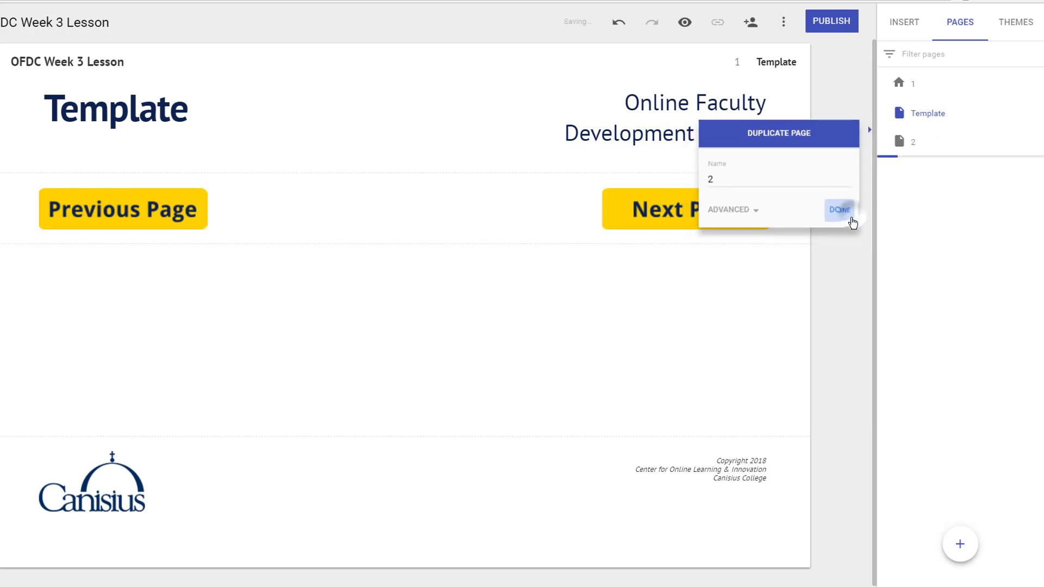
# Replace the "Template" title in page 2's header with "Accessibility".
pyautogui.click(196, 108)
pyautogui.moveTo(197, 108); pyautogui.dragTo(50, 111)
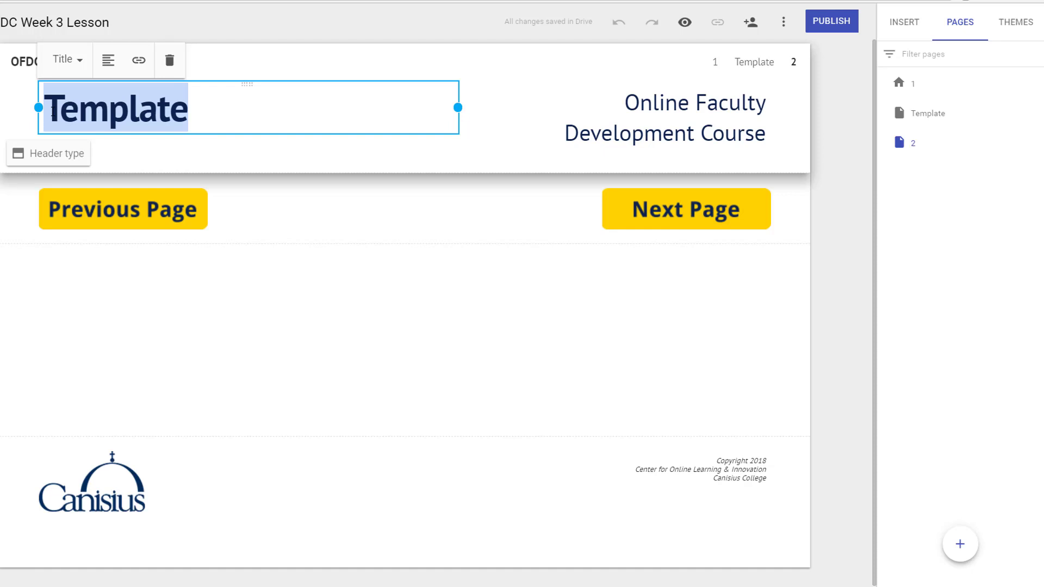
pyautogui.write('Accessibility')
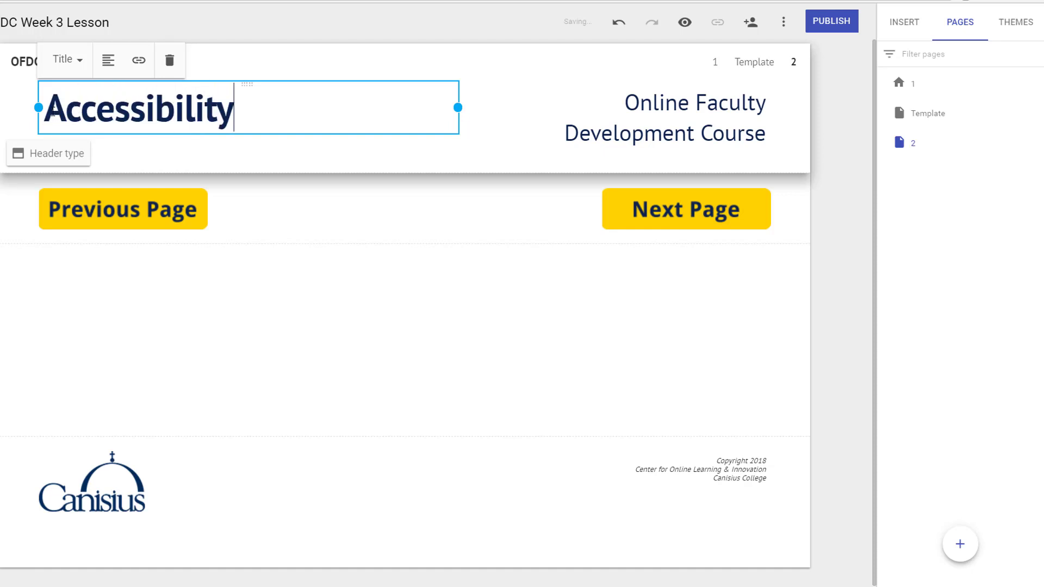
pyautogui.click(221, 291)
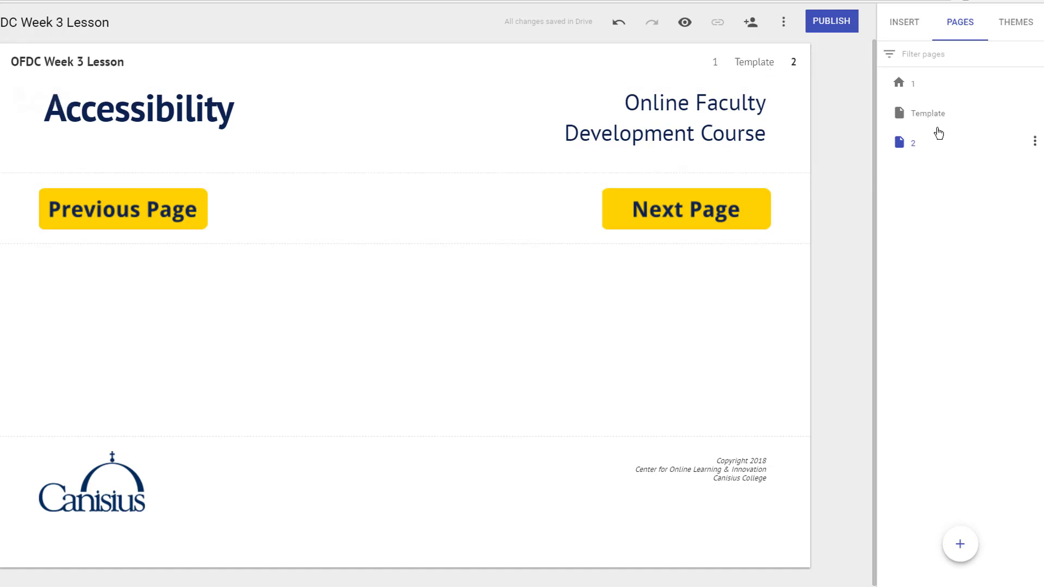
# Hide the Template page from the site navigation.
pyautogui.click(1035, 115)
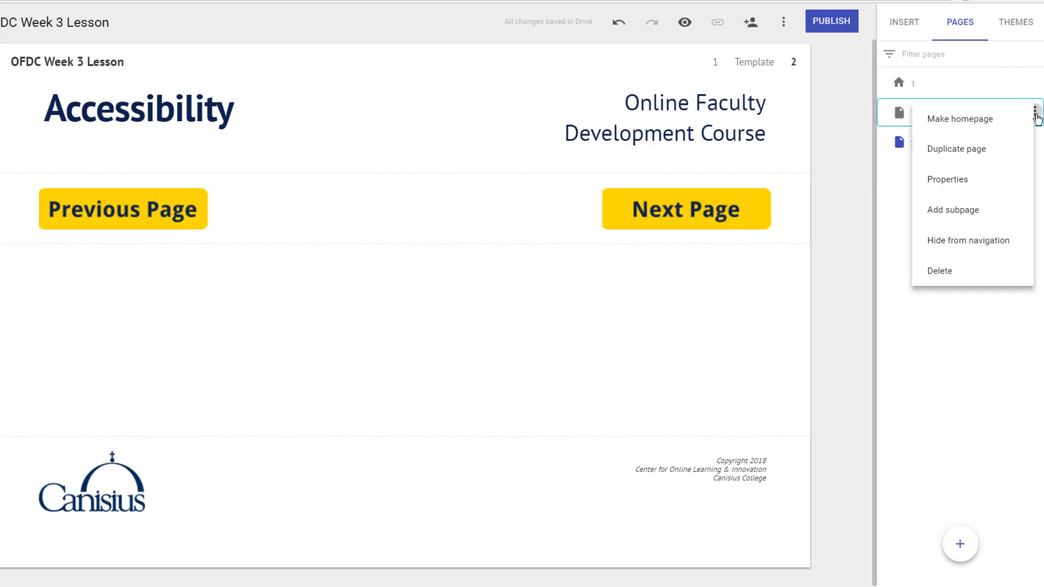
pyautogui.click(956, 246)
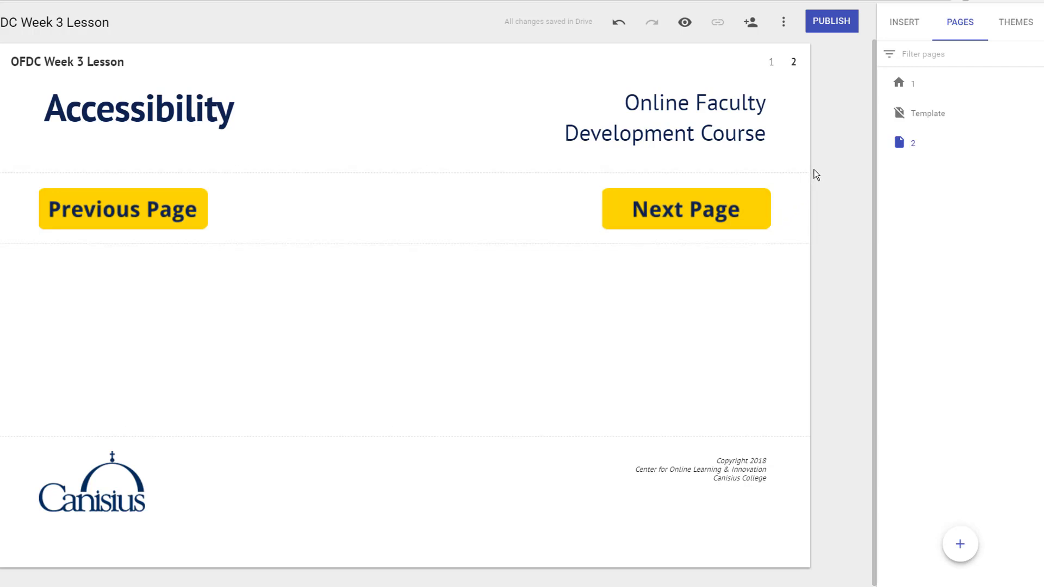
pyautogui.click(783, 24)
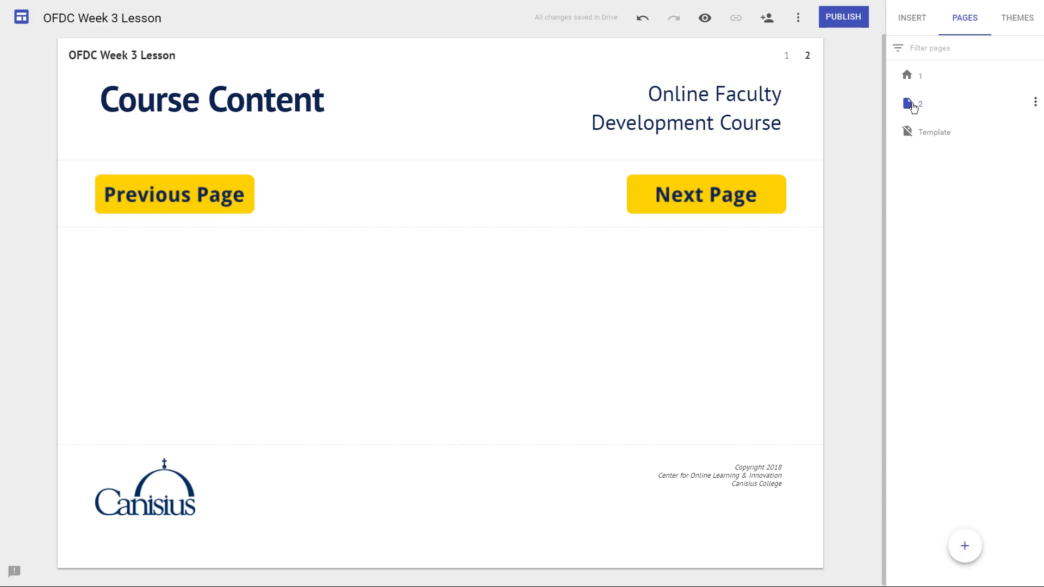
# Make page 2 the homepage and swap the page names so the homepage is "1" and the other page is "2".
pyautogui.click(1035, 102)
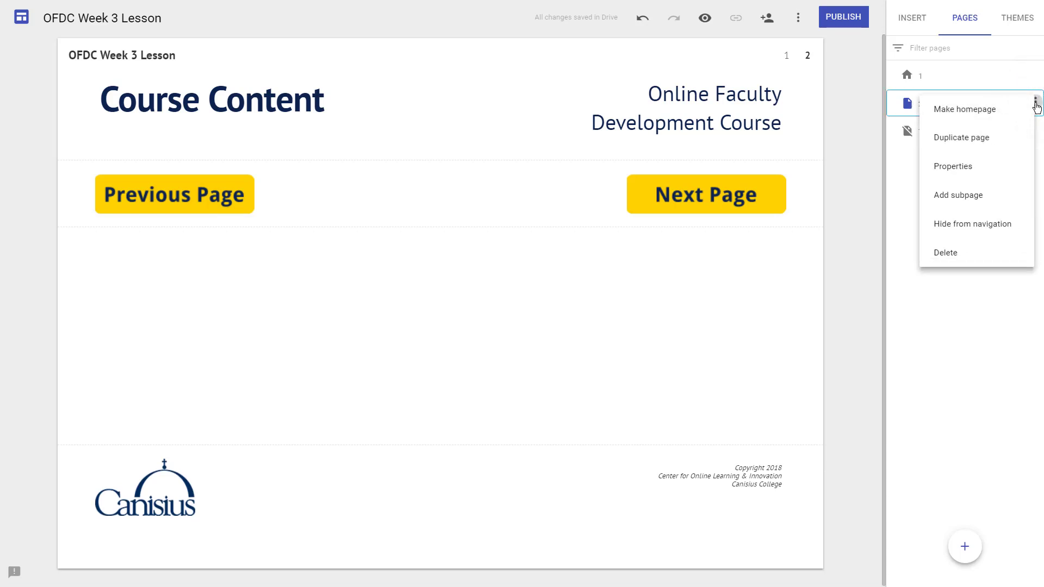
pyautogui.click(977, 111)
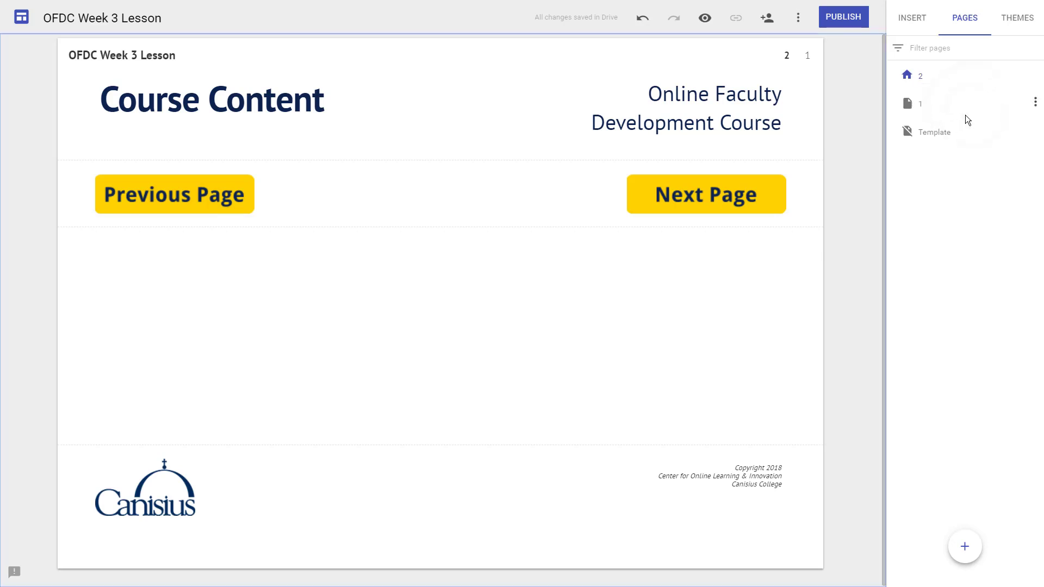
pyautogui.doubleClick(922, 78)
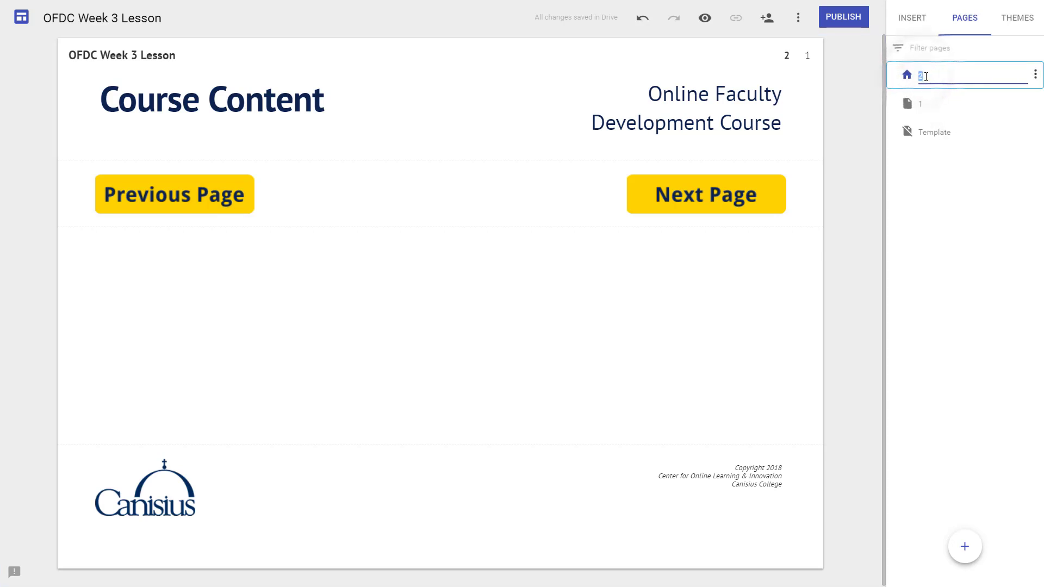
pyautogui.write('1')
pyautogui.doubleClick(925, 105)
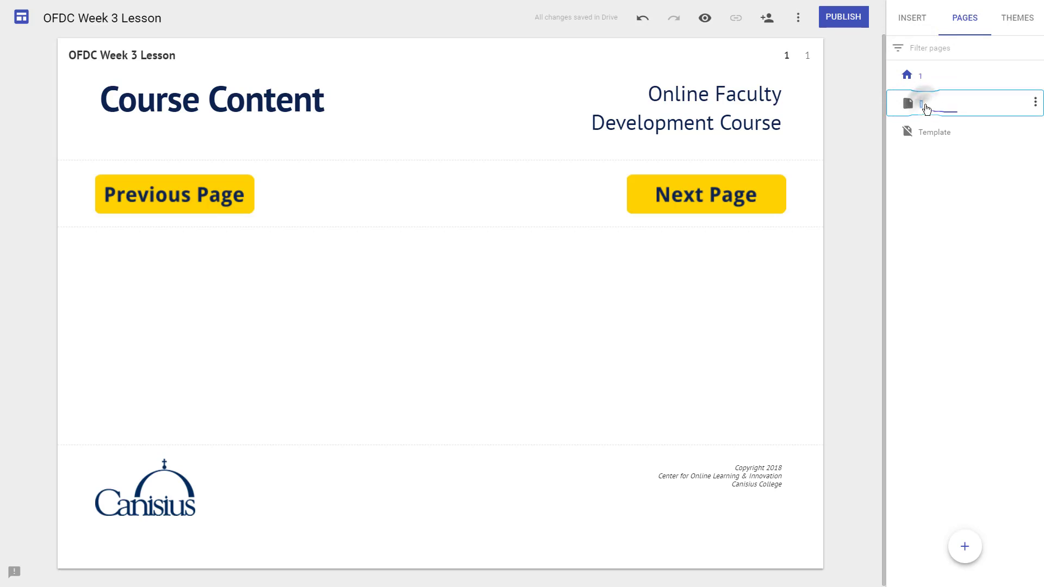
pyautogui.write('2')
pyautogui.click(932, 168)
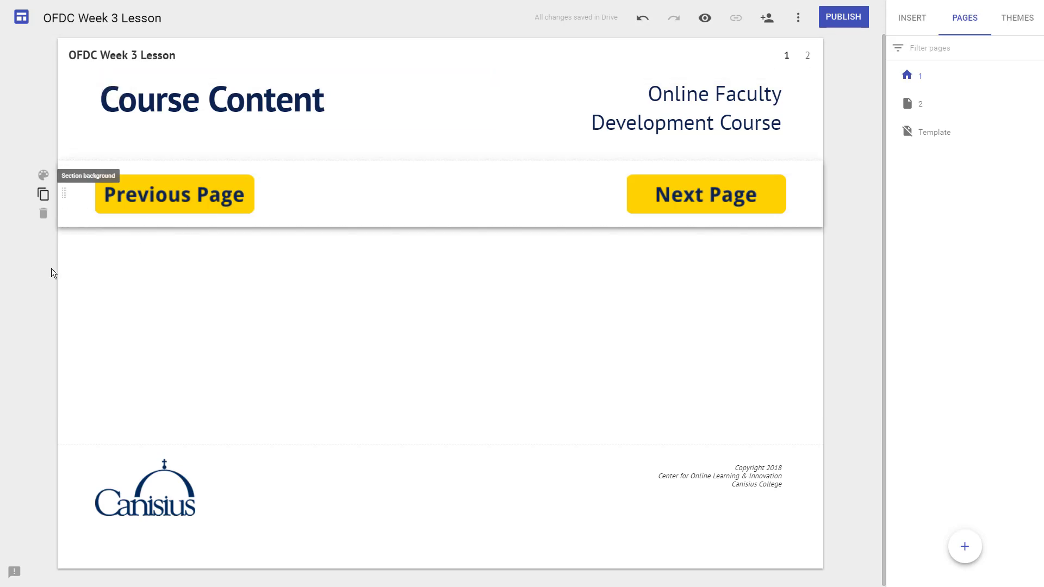
# Switch the site's navigation mode to Side navigation.
pyautogui.click(303, 109)
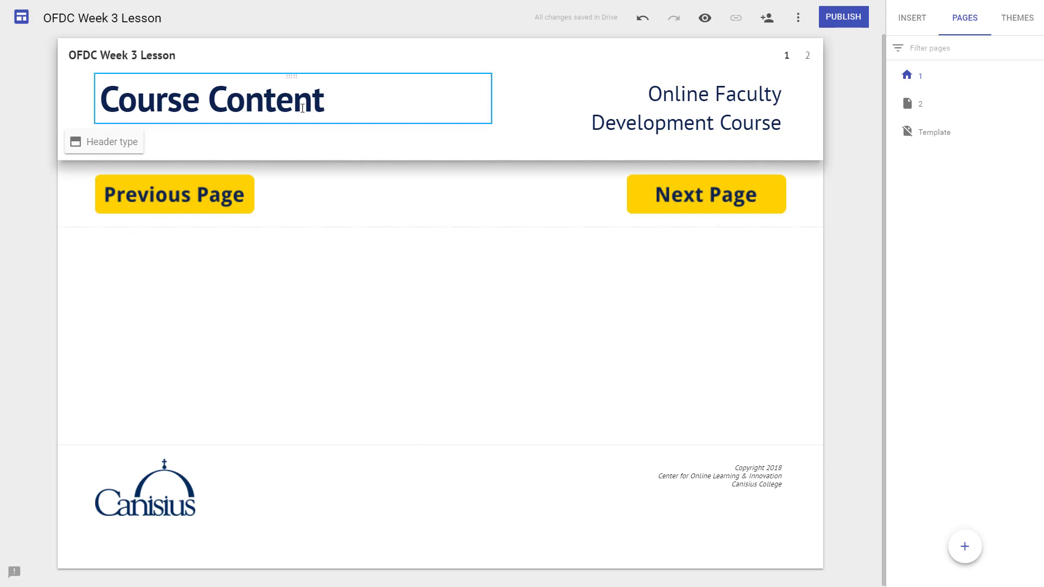
pyautogui.click(179, 59)
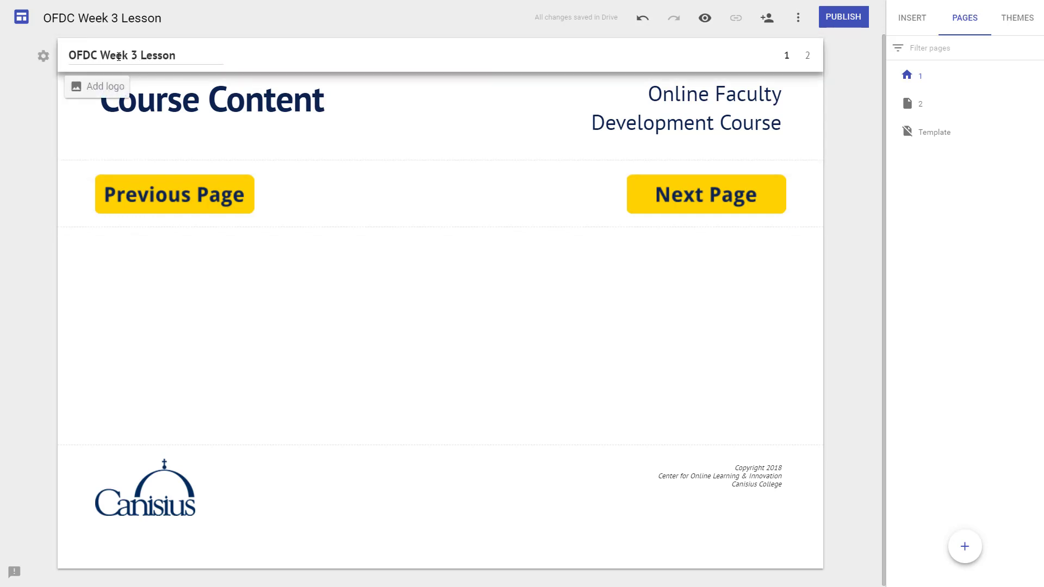
pyautogui.click(44, 57)
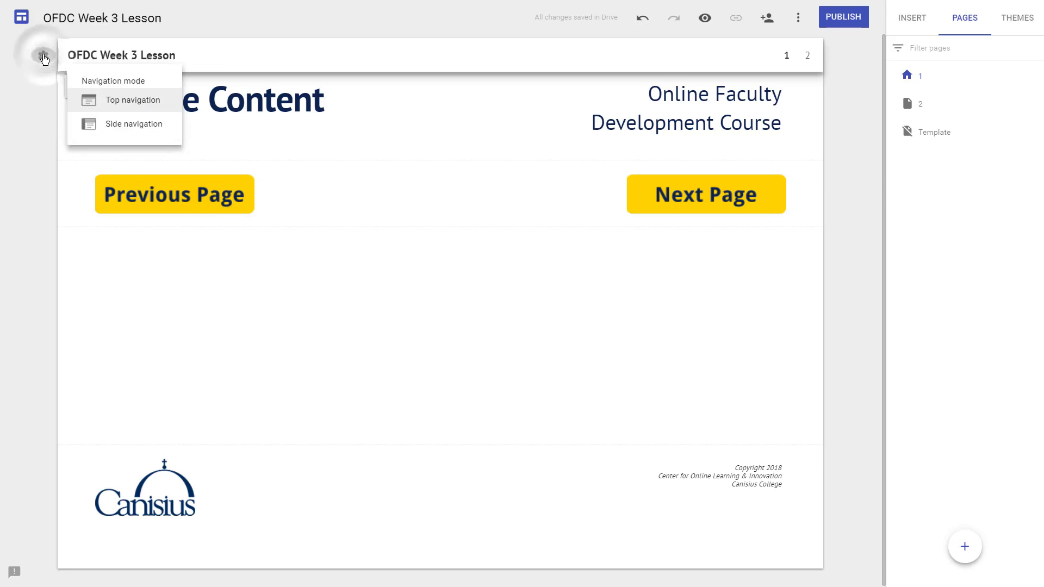
pyautogui.click(123, 130)
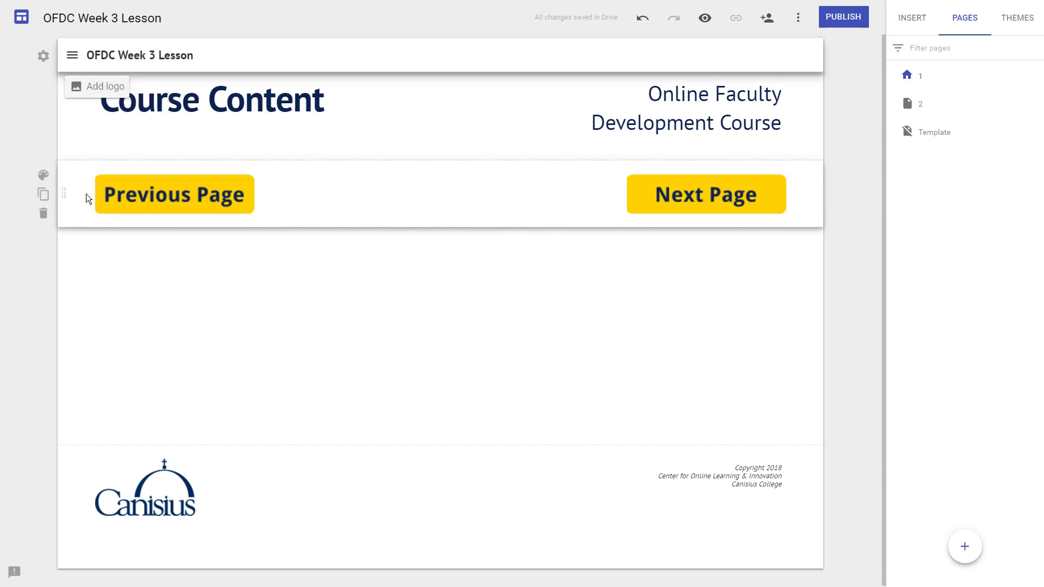
# Examine the side navigation menu in the editor and in the site preview at desktop and tablet sizes.
pyautogui.click(73, 56)
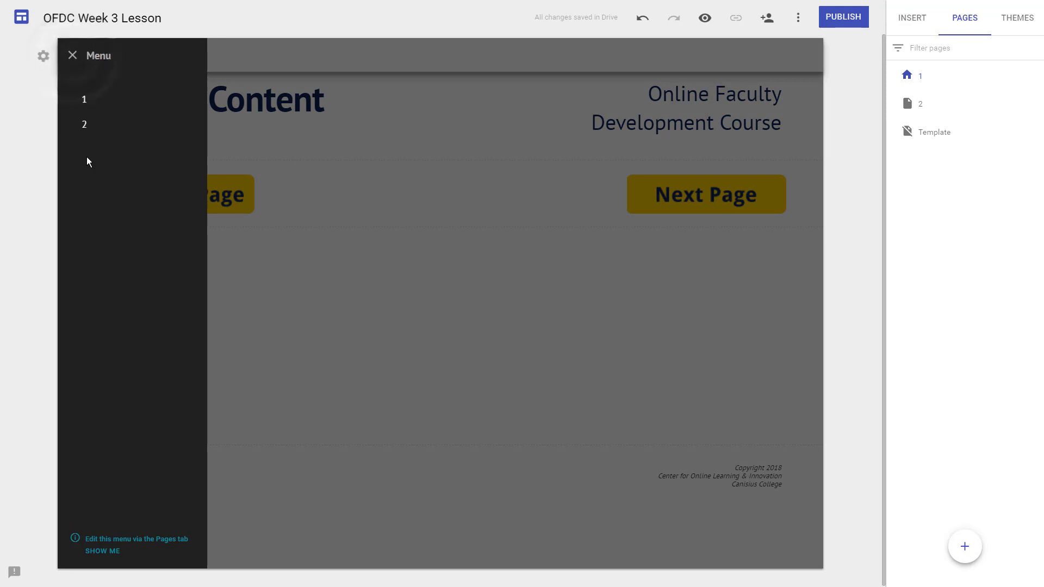
pyautogui.click(426, 341)
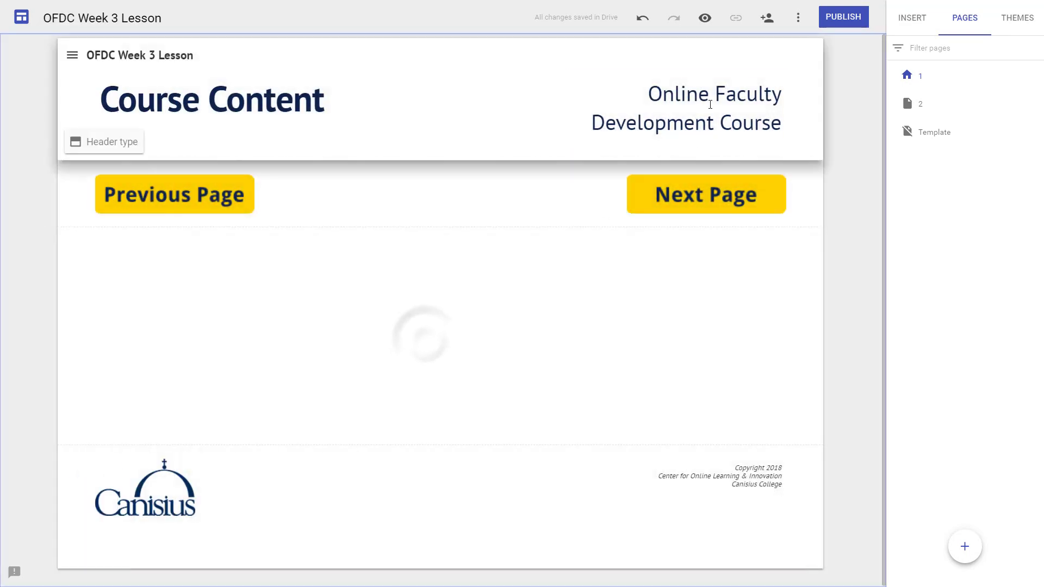
pyautogui.click(704, 18)
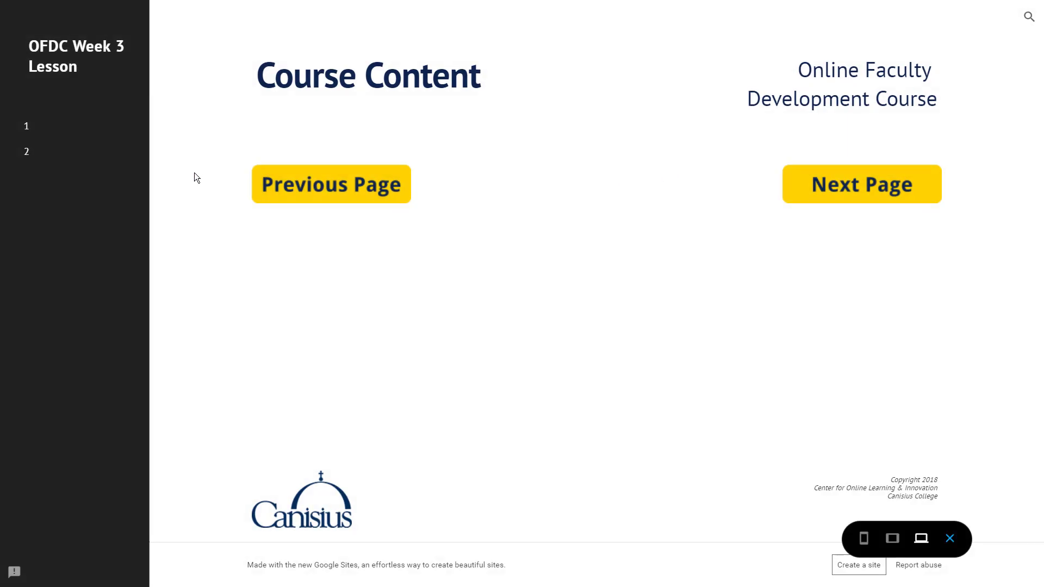
pyautogui.click(892, 538)
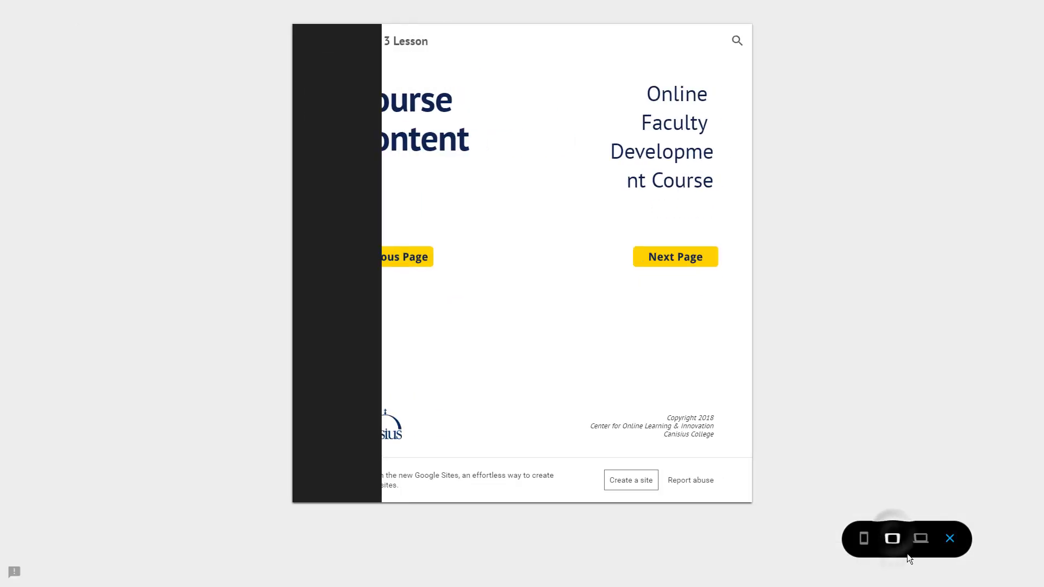
pyautogui.click(307, 41)
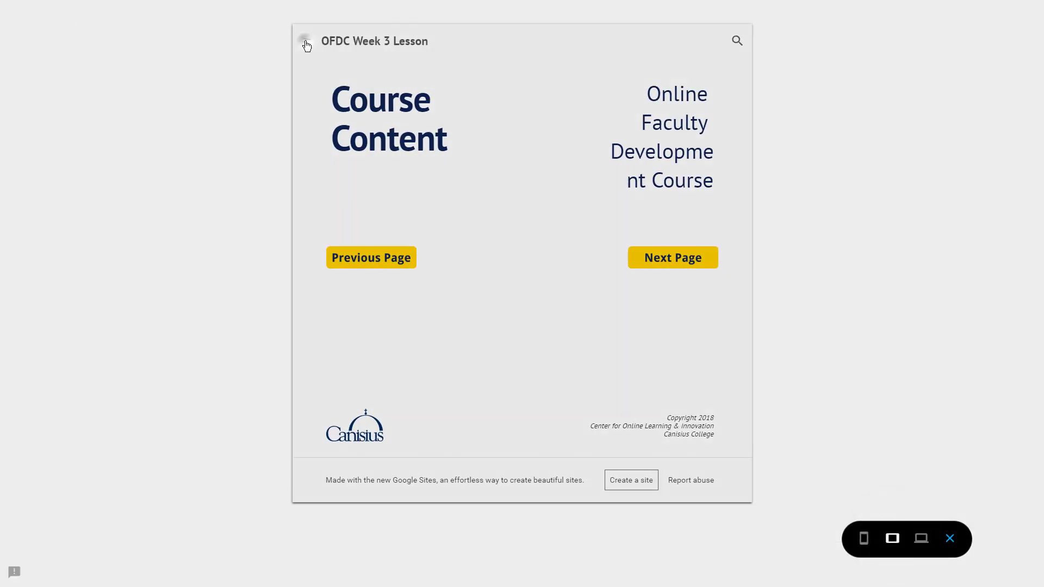
pyautogui.click(951, 540)
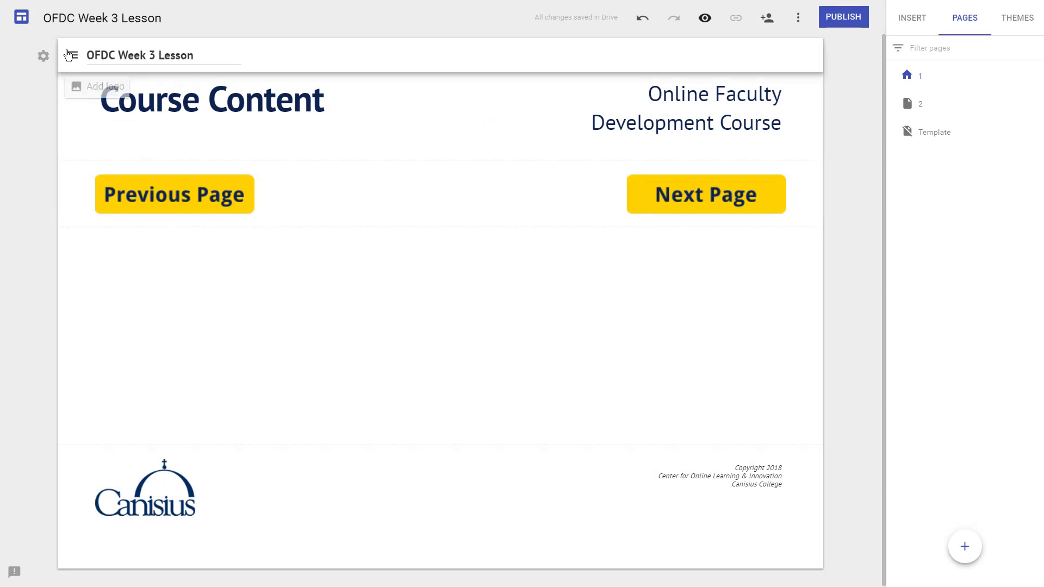
# Set the site's navigation mode back to Top navigation.
pyautogui.click(43, 57)
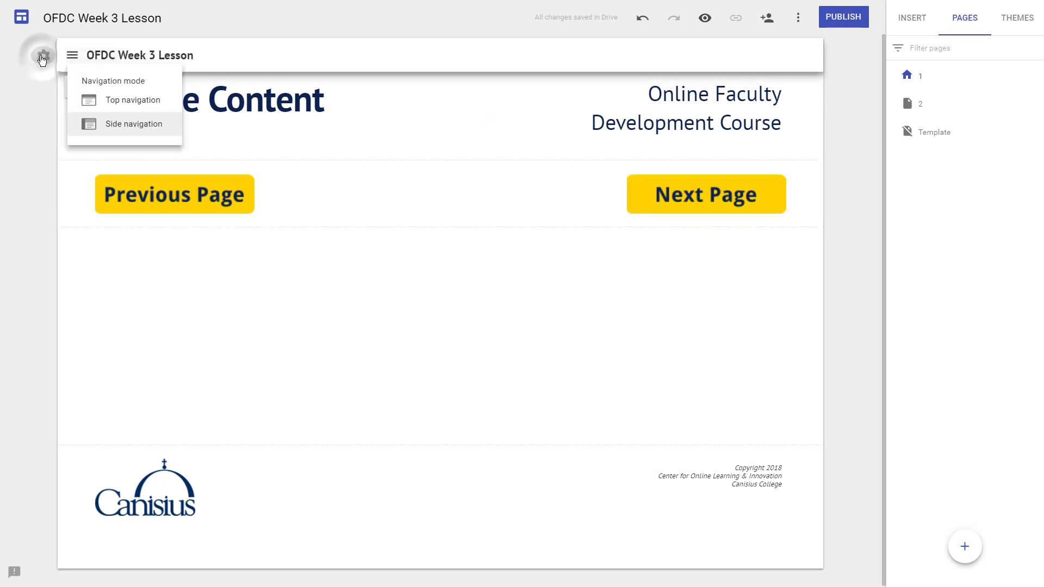
pyautogui.click(112, 104)
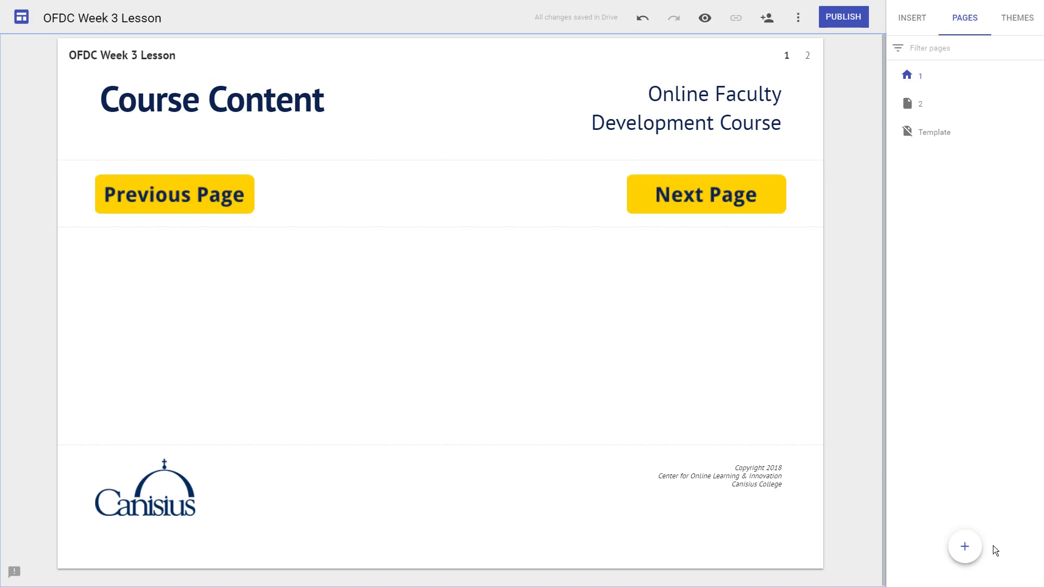
pyautogui.moveTo(964, 546)
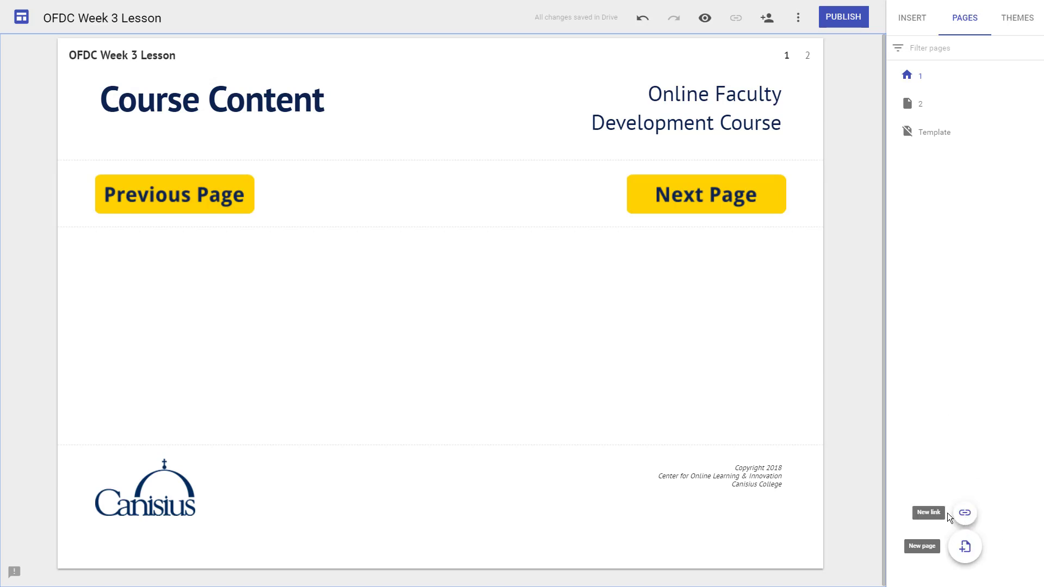
pyautogui.click(965, 513)
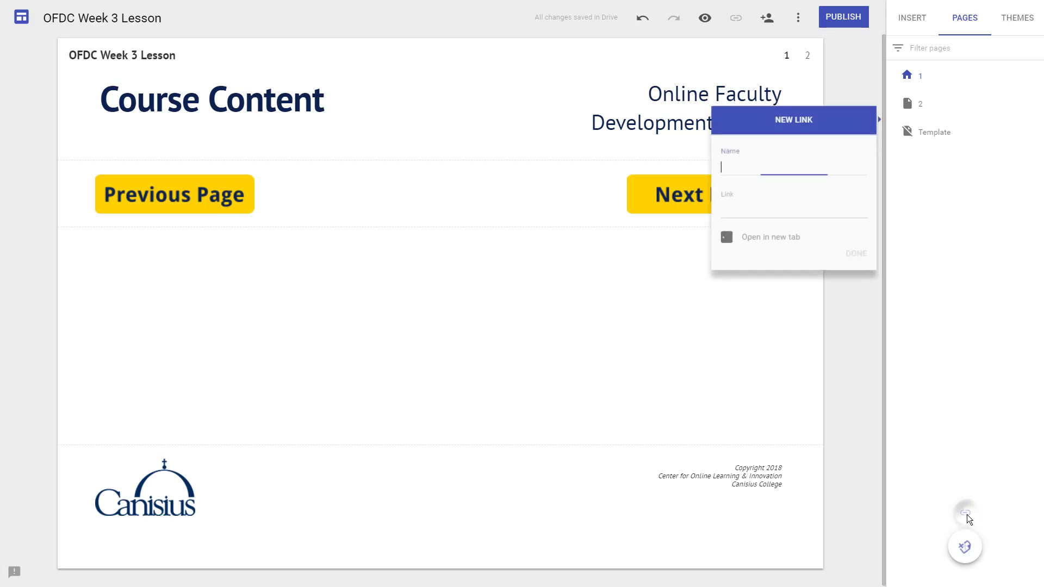
pyautogui.click(731, 166)
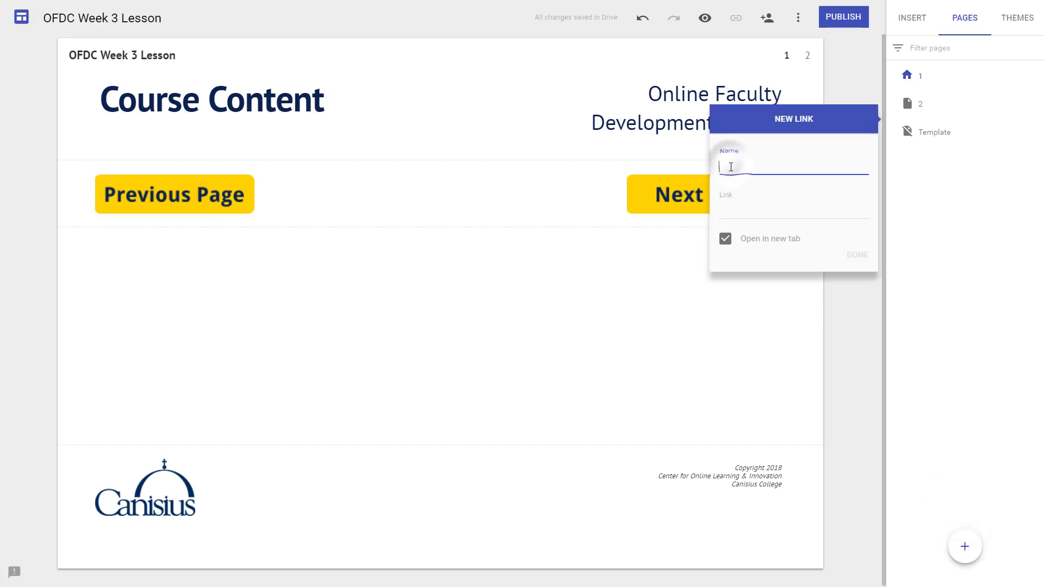
pyautogui.write('Canisius College')
pyautogui.click(735, 212)
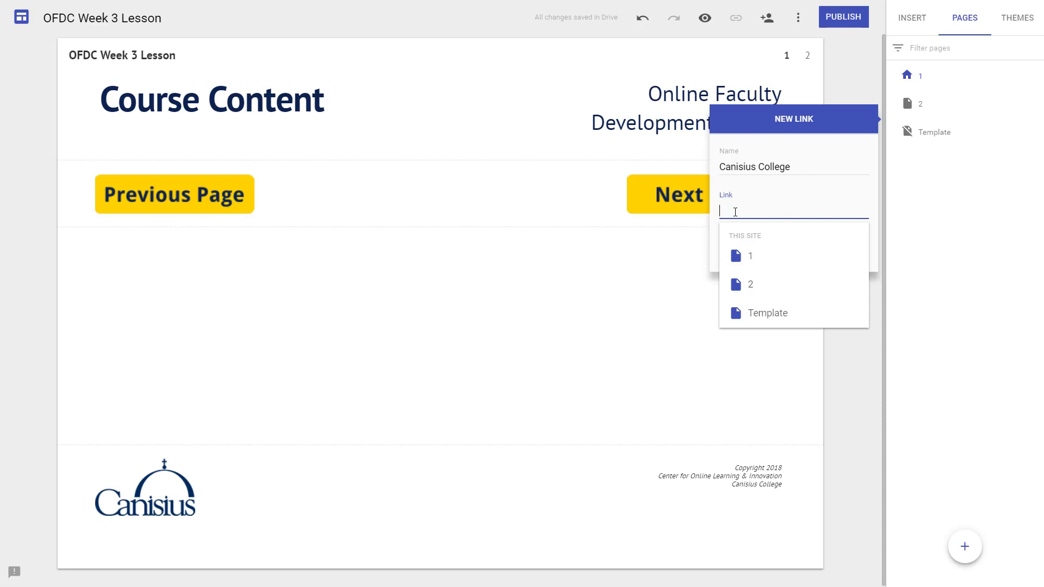
pyautogui.write('www.canisius.edu')
pyautogui.click(872, 229)
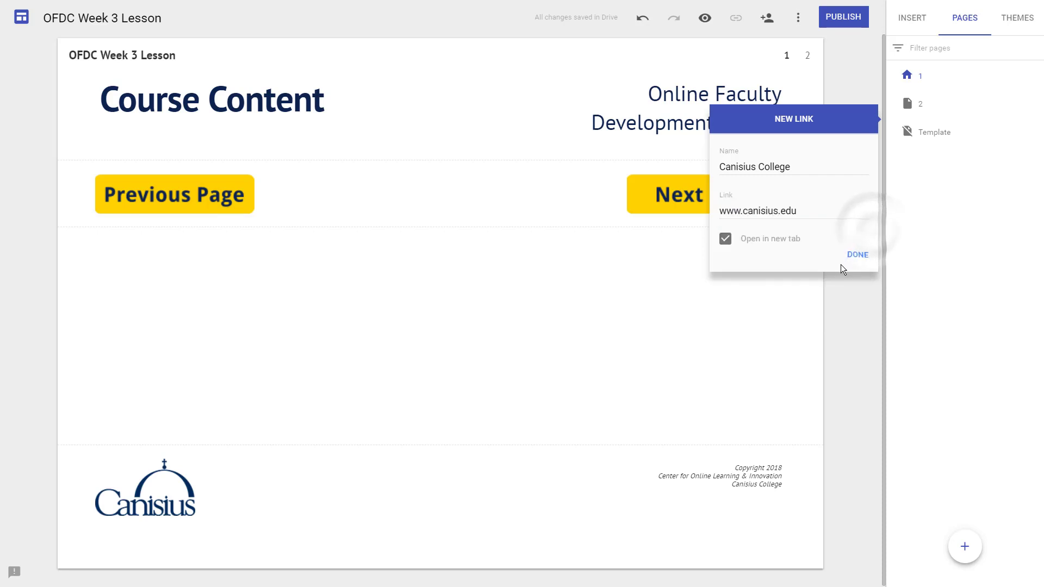
pyautogui.click(853, 259)
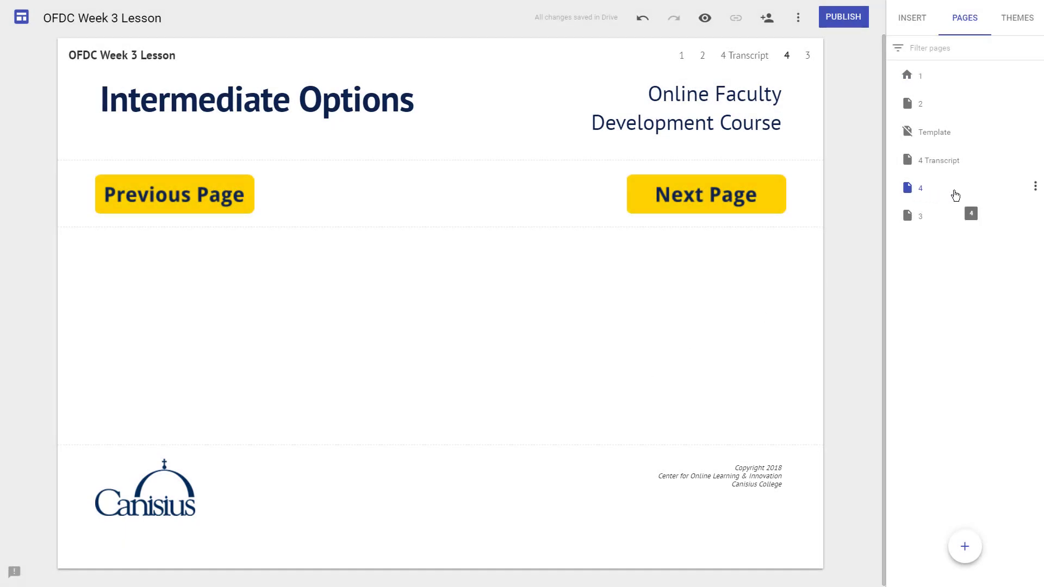
# Reorder the pages so page 4 follows page 3, and nest 4 Transcript as a subpage of page 4.
pyautogui.moveTo(955, 196); pyautogui.dragTo(951, 237)
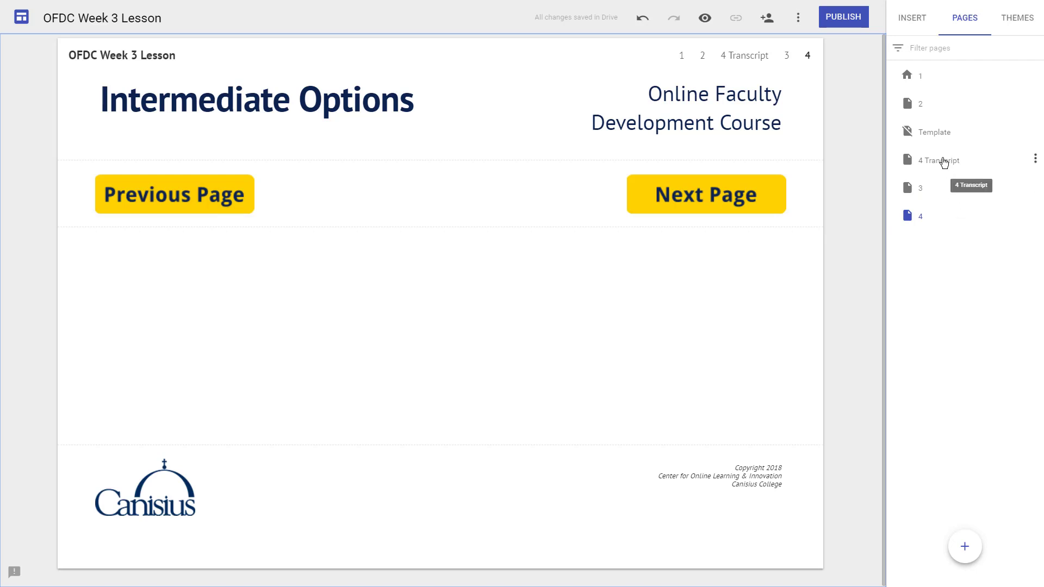
pyautogui.moveTo(944, 162); pyautogui.dragTo(948, 220)
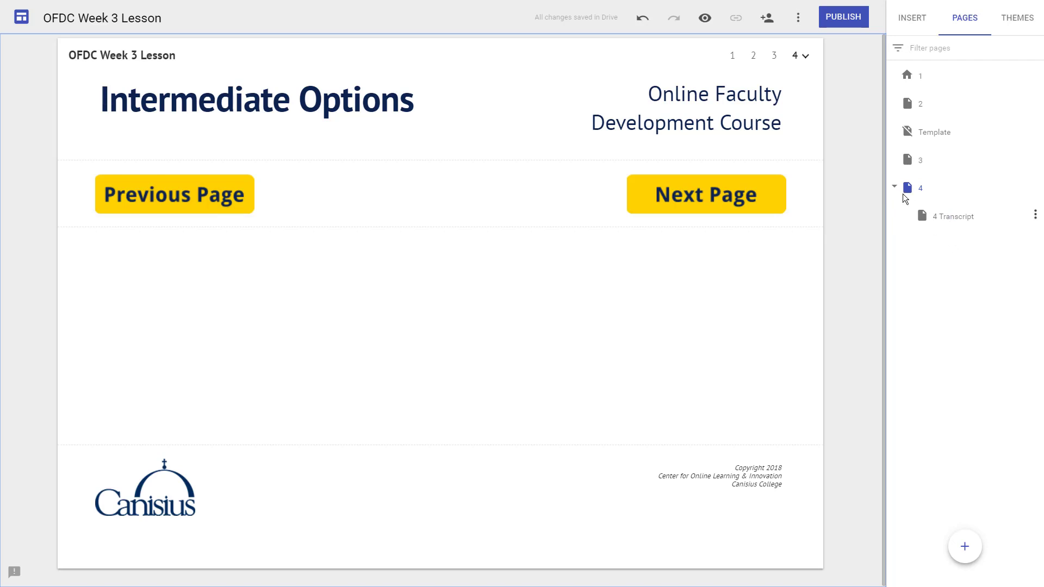
# Preview the site and open the 4 Transcript subpage from page 4's navigation entry.
pyautogui.moveTo(785, 61)
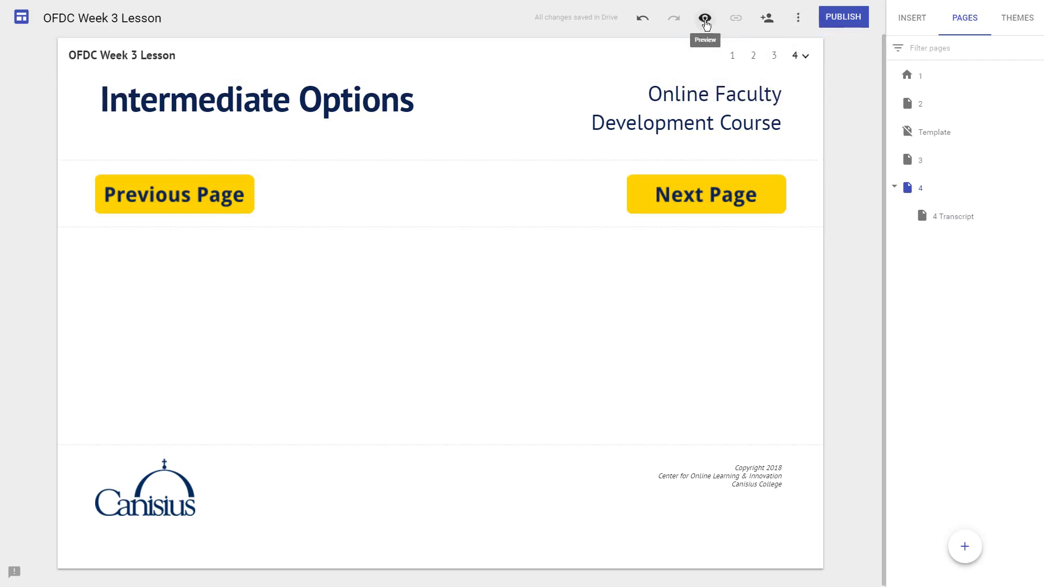
pyautogui.click(705, 18)
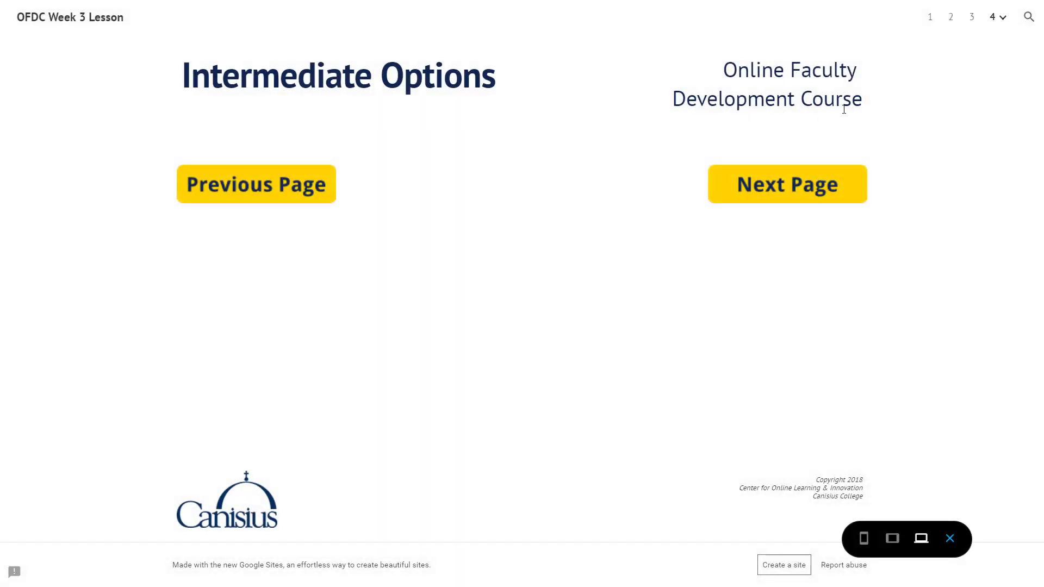
pyautogui.moveTo(998, 17)
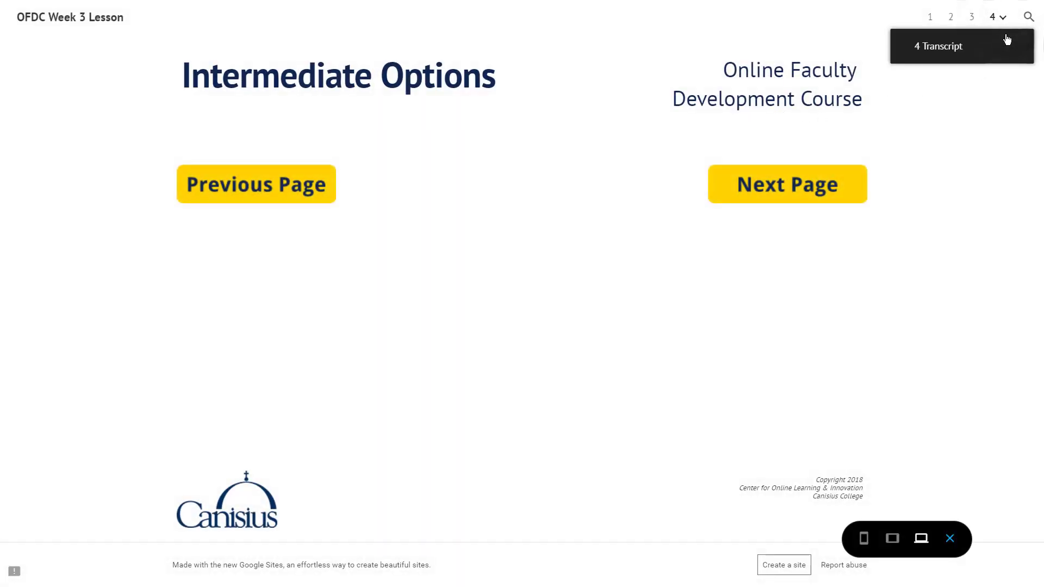
pyautogui.click(949, 48)
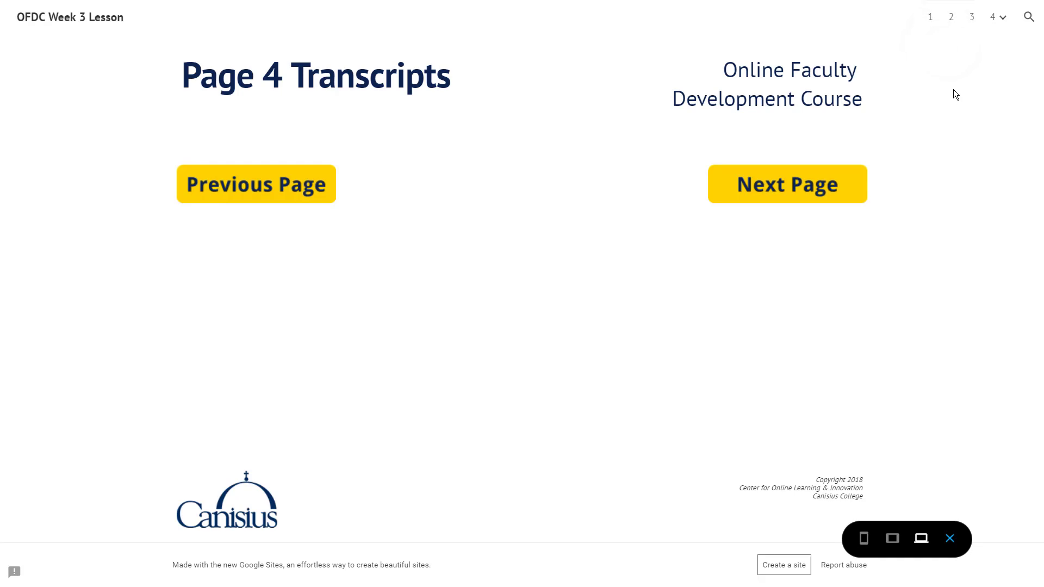